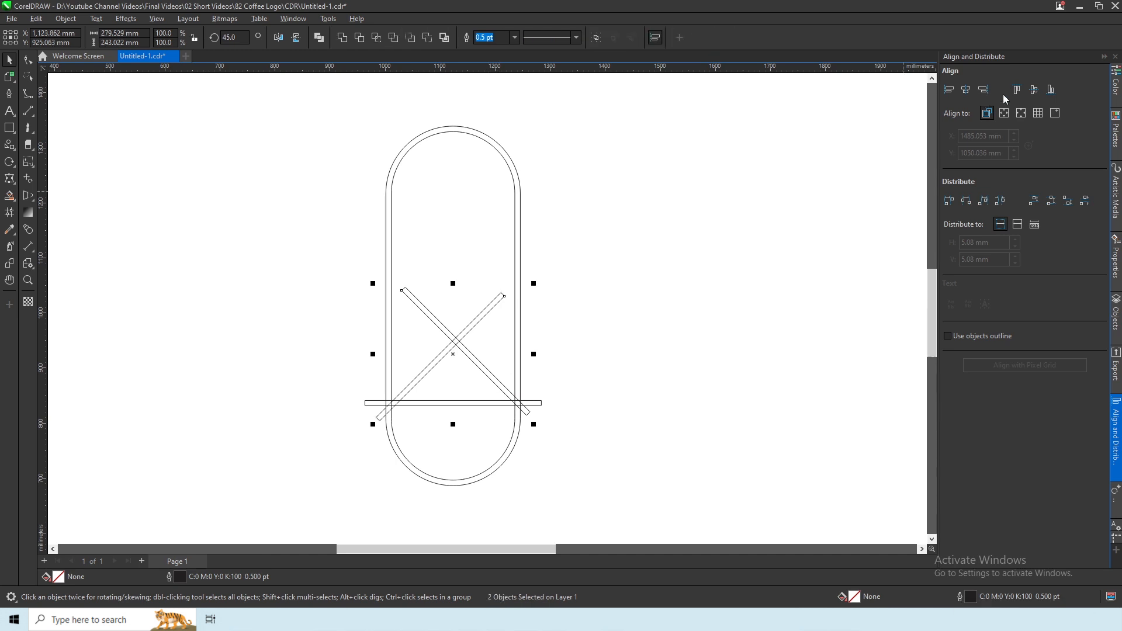
Step: Align the two crossed diagonal bars by their top edges
{"action": "left_click", "coordinate": [450, 349]}
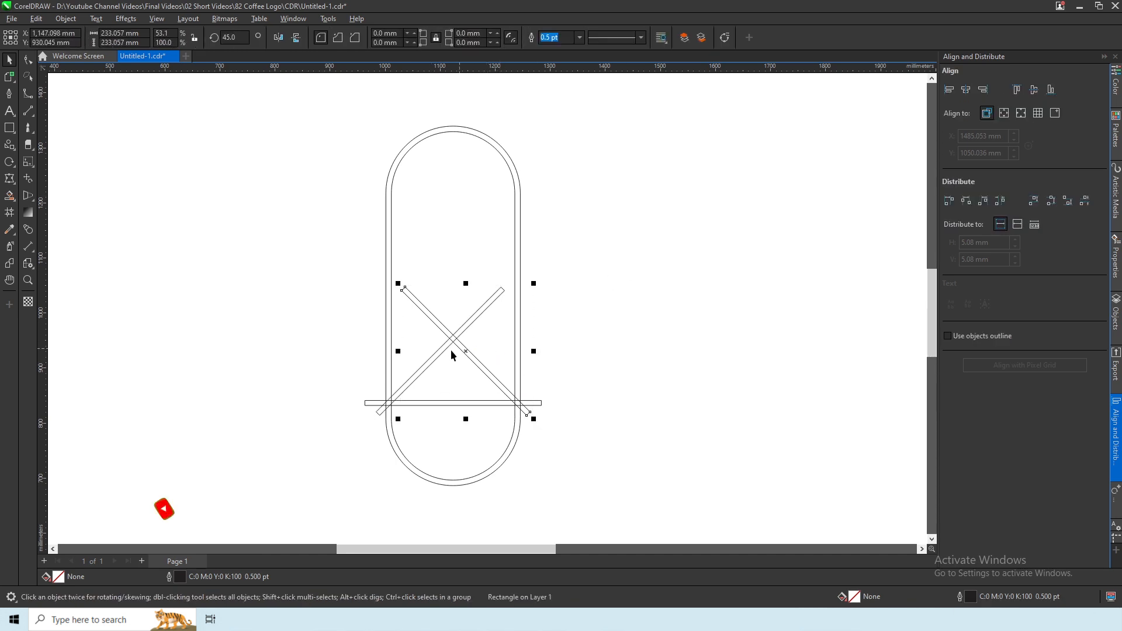
{"action": "left_click", "coordinate": [464, 205]}
{"action": "left_click", "coordinate": [499, 402]}
{"action": "left_click", "coordinate": [498, 307], "text": "shift"}
{"action": "left_click", "coordinate": [345, 506]}
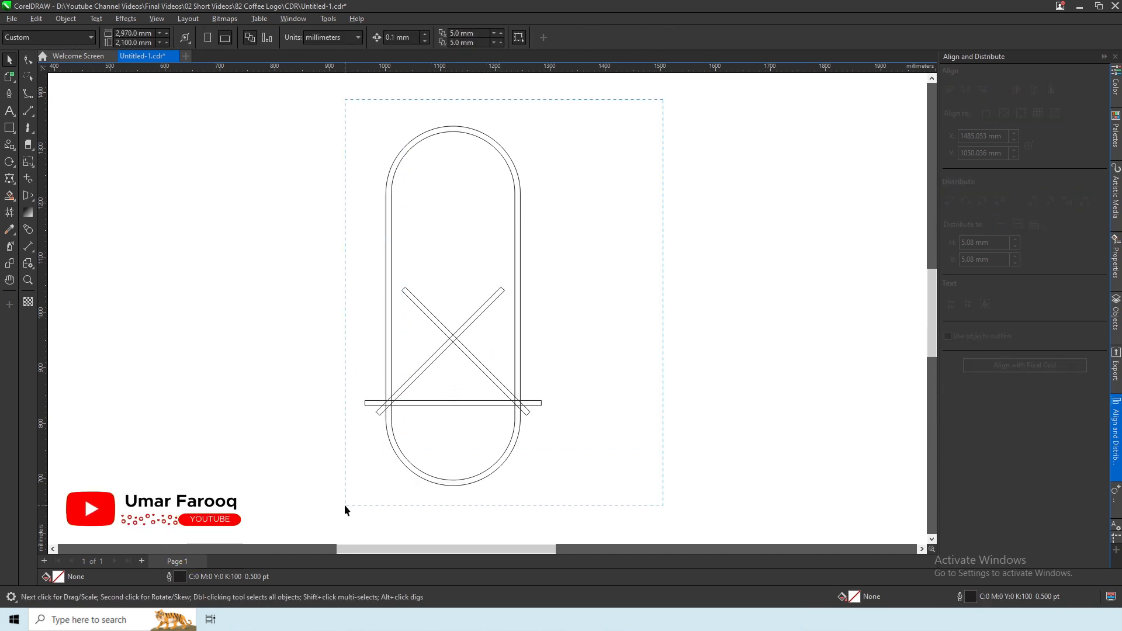
Step: Make two vertical copies of the horizontal bar and place them on either side of the capsule's centre
{"action": "left_click", "coordinate": [526, 402]}
{"action": "left_click", "coordinate": [35, 19]}
{"action": "left_click", "coordinate": [58, 153]}
{"action": "key", "text": "Return"}
{"action": "left_click", "coordinate": [37, 18]}
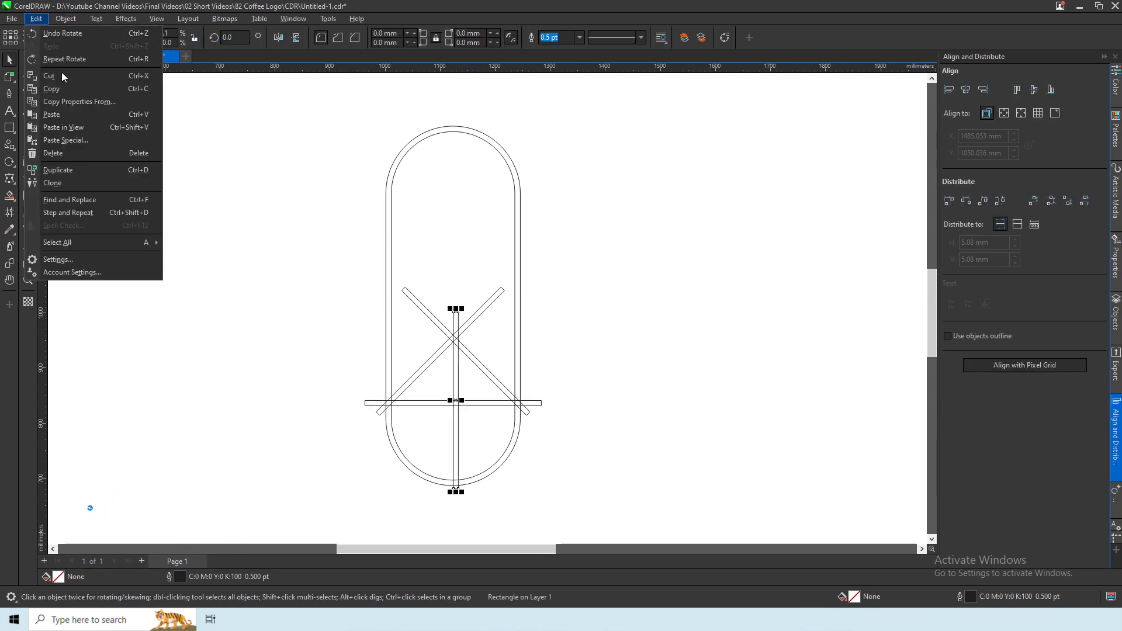
{"action": "left_click", "coordinate": [92, 169]}
{"action": "key", "text": "Return"}
{"action": "left_click_drag", "start_coordinate": [458, 380], "coordinate": [486, 372]}
{"action": "left_click_drag", "start_coordinate": [455, 383], "coordinate": [412, 379]}
Step: Align the two vertical bars on their vertical centres, group them and centre the group horizontally on the capsule
{"action": "left_click", "coordinate": [488, 355], "text": "shift"}
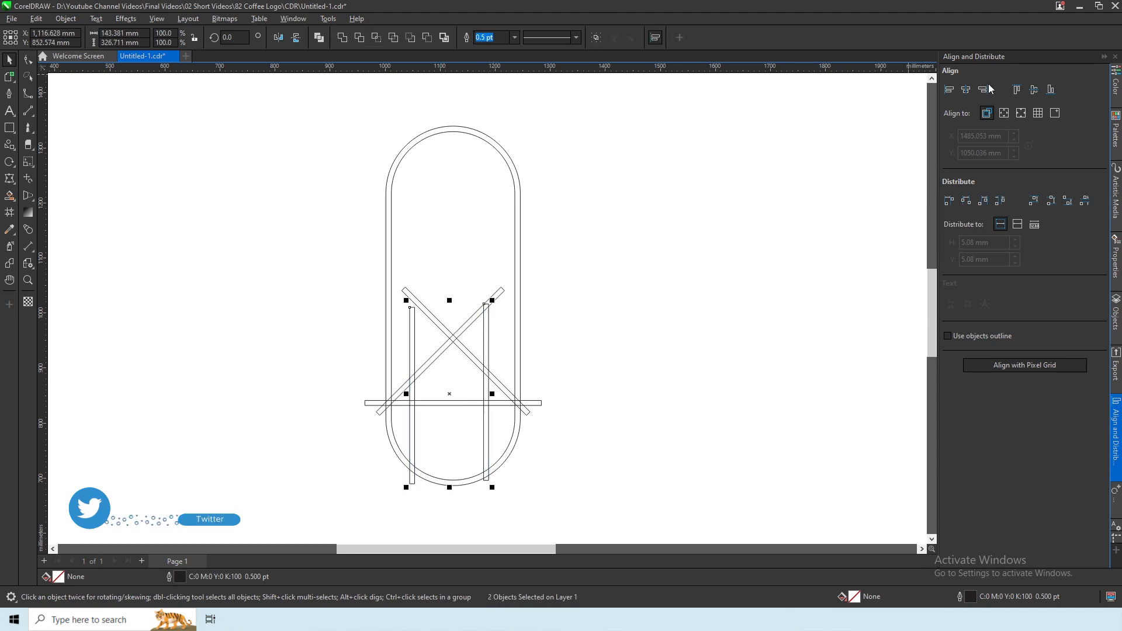
{"action": "left_click", "coordinate": [1033, 90]}
{"action": "key", "text": "ctrl+g"}
{"action": "left_click", "coordinate": [515, 243], "text": "shift"}
{"action": "left_click", "coordinate": [965, 89]}
{"action": "key", "text": "Escape"}
Step: Move the crossed diagonal bars up and centre them horizontally on the capsule
{"action": "left_click", "coordinate": [500, 292]}
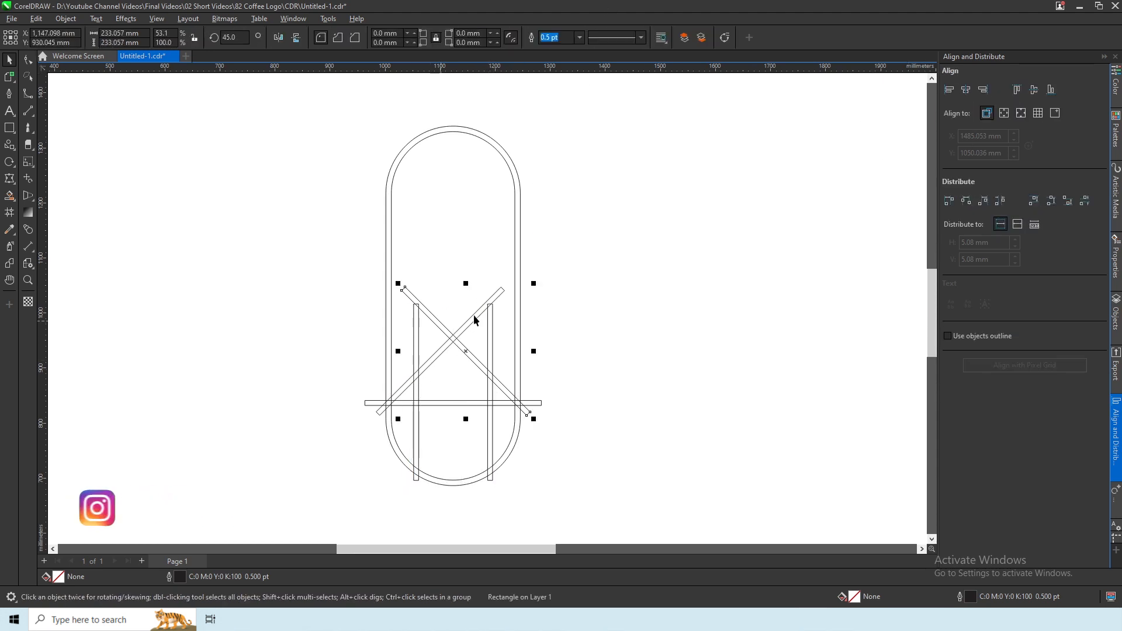
{"action": "left_click_drag", "start_coordinate": [471, 353], "coordinate": [453, 305]}
{"action": "left_click", "coordinate": [458, 218], "text": "shift"}
{"action": "left_click", "coordinate": [966, 88]}
{"action": "key", "text": "Escape"}
{"action": "left_click", "coordinate": [475, 301]}
{"action": "left_click", "coordinate": [515, 217], "text": "shift"}
{"action": "left_click", "coordinate": [966, 89]}
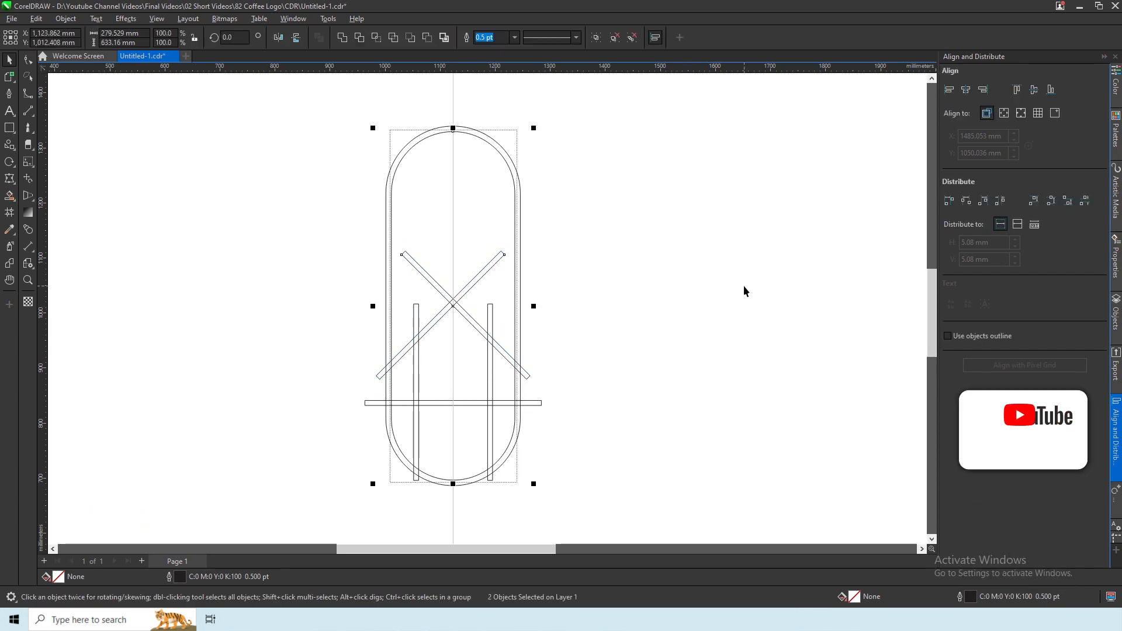
{"action": "left_click", "coordinate": [744, 290]}
Step: Ungroup the vertical bars, move the right one outward and align both on their vertical centres
{"action": "left_click", "coordinate": [490, 318]}
{"action": "key", "text": "ctrl+u"}
{"action": "left_click", "coordinate": [448, 105]}
{"action": "left_click_drag", "start_coordinate": [488, 386], "coordinate": [497, 385]}
{"action": "left_click", "coordinate": [418, 367], "text": "shift"}
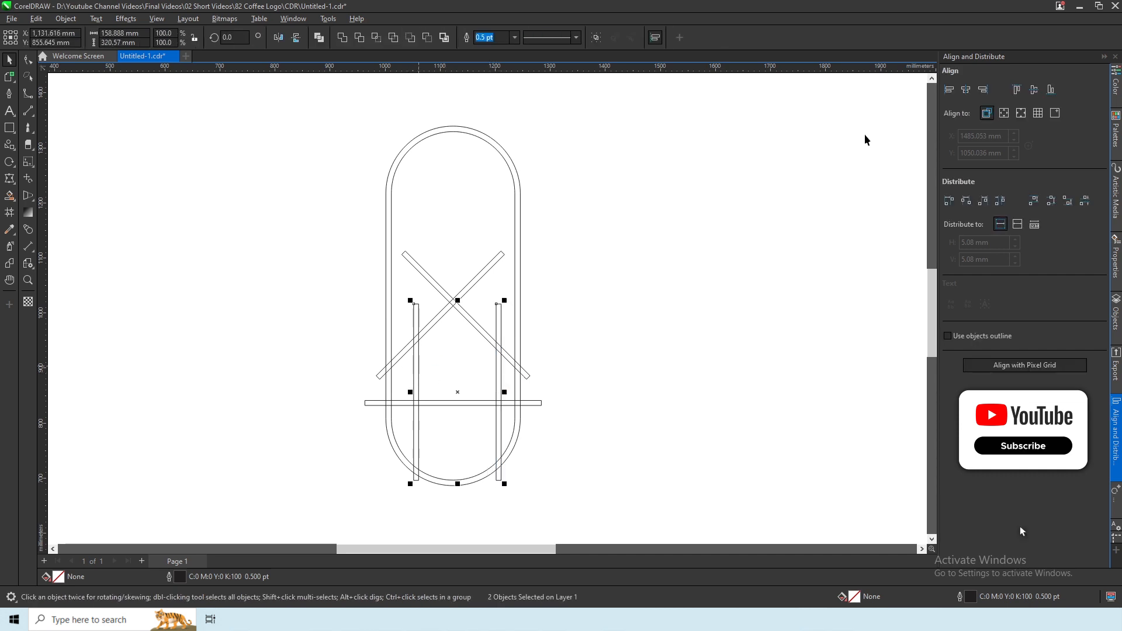
{"action": "left_click", "coordinate": [1033, 91]}
Step: Shorten the vertical bar pair to about 127 mm above the horizontal bar and centre it horizontally on the capsule
{"action": "left_click_drag", "start_coordinate": [457, 484], "coordinate": [463, 402]}
{"action": "left_click", "coordinate": [462, 294], "text": "shift"}
{"action": "left_click", "coordinate": [966, 89]}
{"action": "left_click", "coordinate": [612, 251]}
{"action": "key", "text": "ctrl+s"}
{"action": "left_click", "coordinate": [415, 315]}
{"action": "left_click_drag", "start_coordinate": [453, 300], "coordinate": [453, 325]}
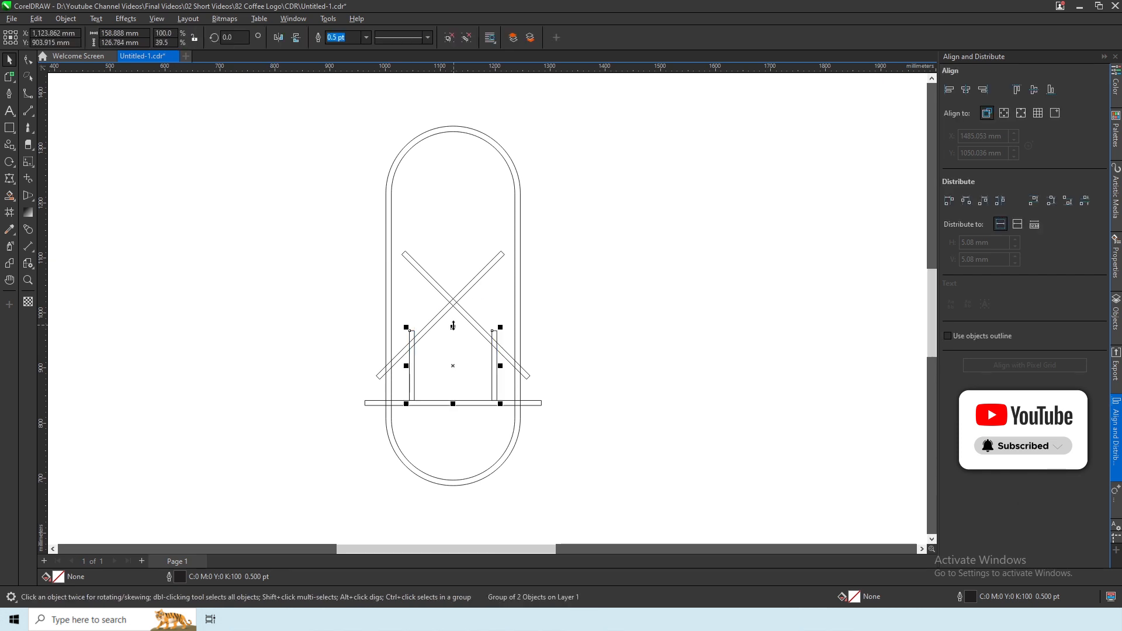
Step: Copy the vertical bar pair and widen one copied bar into a rectangle about 73 mm wide at the capsule's left side
{"action": "left_click", "coordinate": [36, 18]}
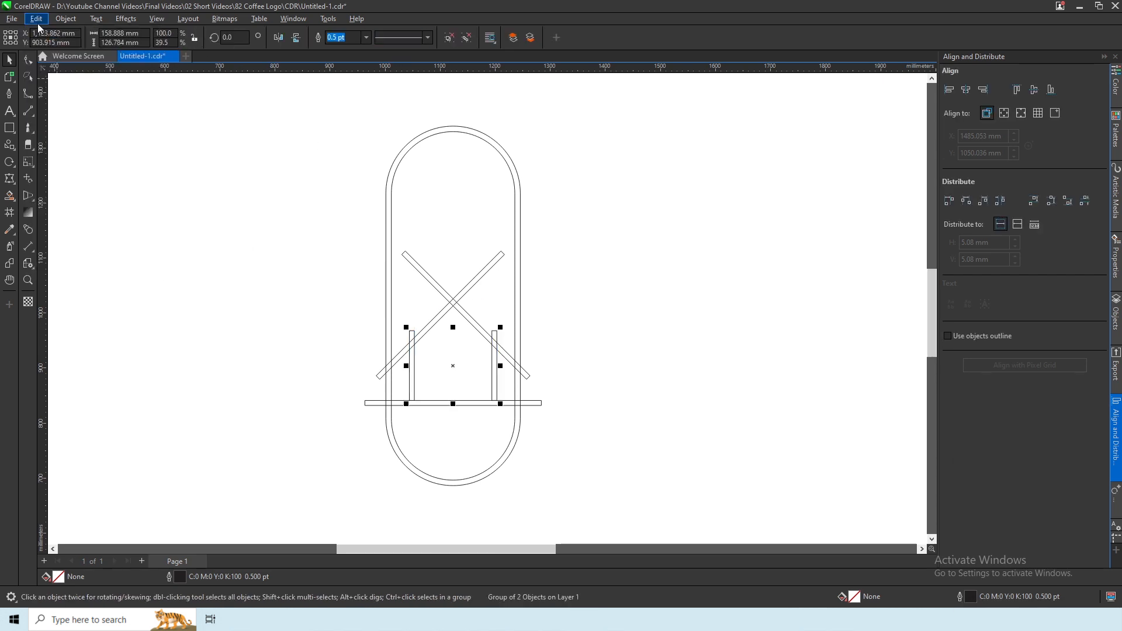
{"action": "left_click", "coordinate": [60, 114]}
{"action": "left_click_drag", "start_coordinate": [594, 365], "coordinate": [433, 367]}
{"action": "left_click_drag", "start_coordinate": [426, 325], "coordinate": [426, 326]}
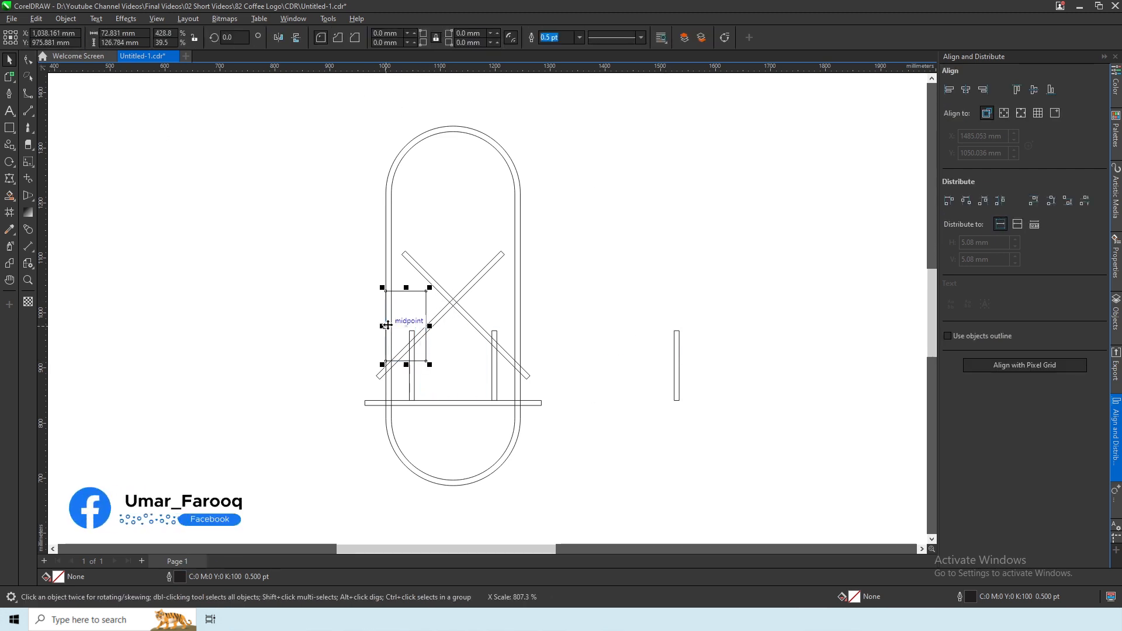
{"action": "mouse_move", "coordinate": [405, 365]}
{"action": "left_mouse_down"}
{"action": "mouse_move", "coordinate": [416, 344]}
{"action": "mouse_move", "coordinate": [420, 377]}
{"action": "mouse_move", "coordinate": [425, 360]}
{"action": "left_mouse_up"}
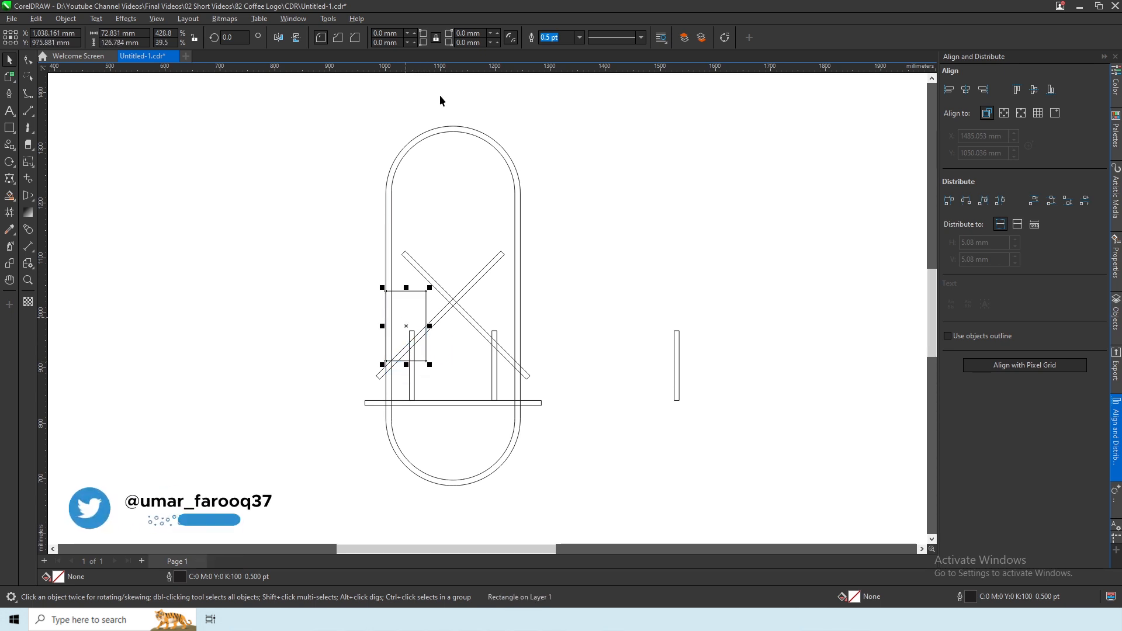
Step: Round the rectangle's corners with a 25 mm radius
{"action": "type", "text": "10"}
{"action": "key", "text": "Return"}
{"action": "type", "text": "50"}
{"action": "key", "text": "Return"}
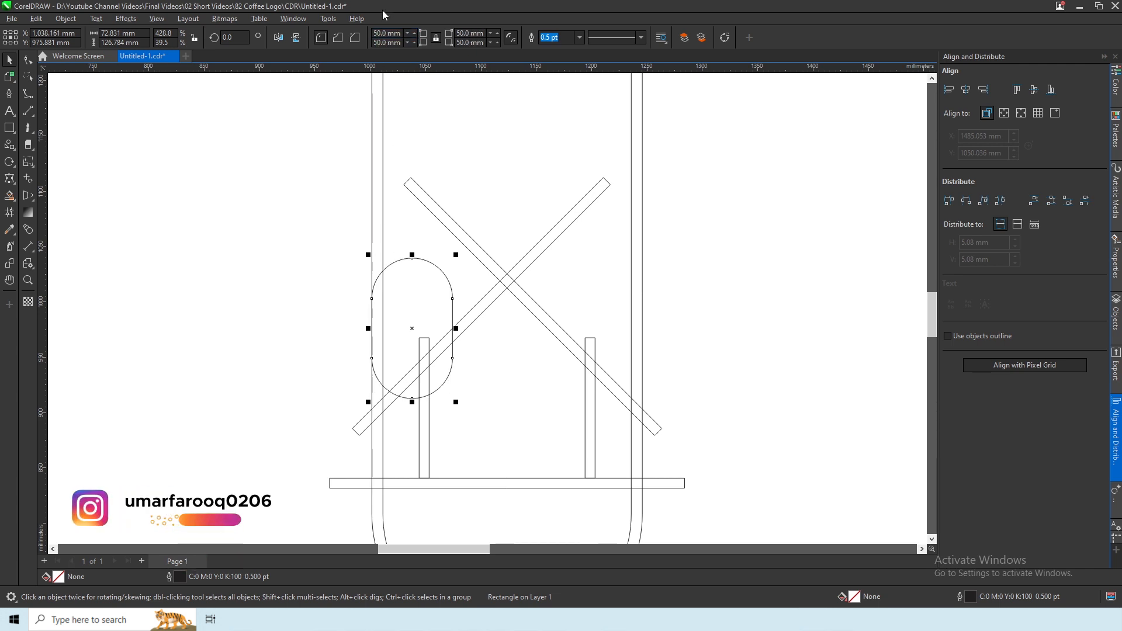
{"action": "key", "text": "Return"}
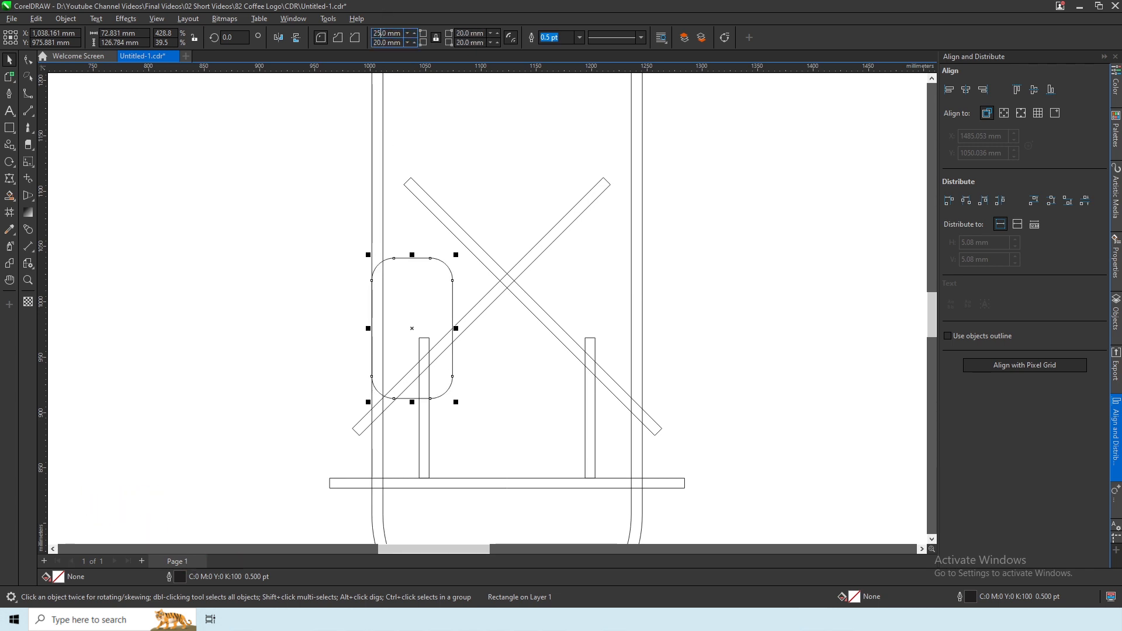
Step: Duplicate the rounded rectangle in place and resize the copy to 53.829 by 106.824 mm
{"action": "left_click", "coordinate": [37, 19]}
{"action": "left_click", "coordinate": [53, 88]}
{"action": "left_click", "coordinate": [40, 20]}
{"action": "left_click", "coordinate": [47, 115]}
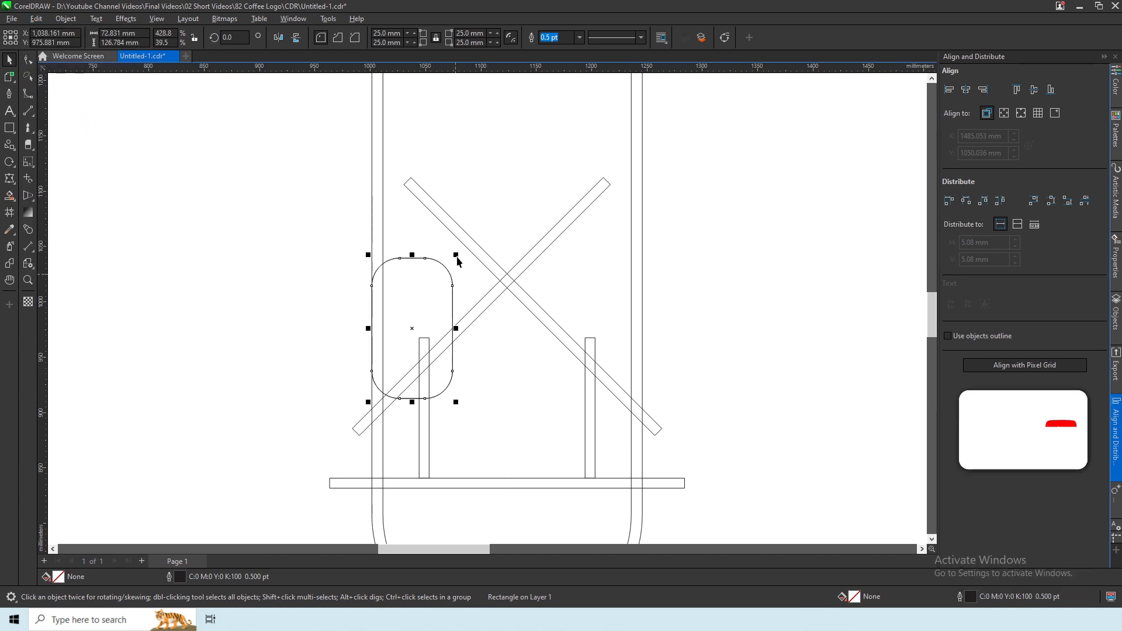
{"action": "left_click_drag", "start_coordinate": [456, 260], "coordinate": [456, 261]}
{"action": "key", "text": "F3"}
{"action": "type", "text": "53.829"}
{"action": "key", "text": "Tab"}
{"action": "type", "text": "106.824"}
{"action": "key", "text": "Return"}
Step: Deselect the inner rounded rectangle and save the document
{"action": "scroll", "coordinate": [424, 309], "scroll_direction": "up", "scroll_amount": 4}
{"action": "left_click", "coordinate": [218, 156]}
{"action": "scroll", "coordinate": [249, 210], "scroll_direction": "down", "scroll_amount": 1}
{"action": "left_click", "coordinate": [388, 301]}
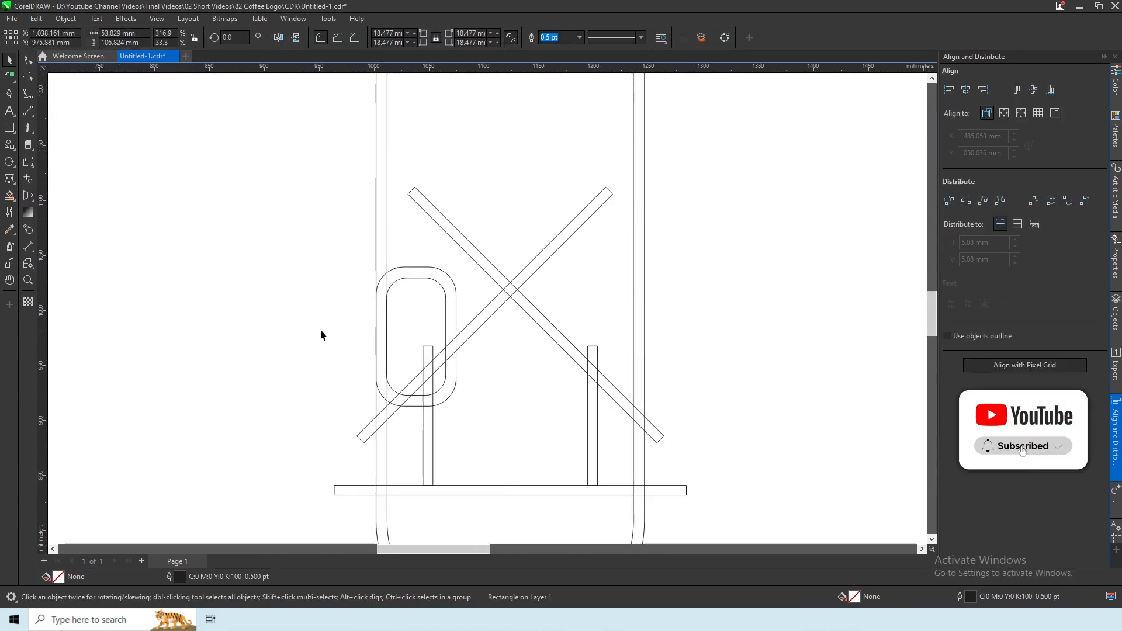
{"action": "left_click", "coordinate": [320, 329]}
{"action": "scroll", "coordinate": [485, 277], "scroll_direction": "down", "scroll_amount": 3}
{"action": "scroll", "coordinate": [554, 343], "scroll_direction": "up", "scroll_amount": 2}
{"action": "scroll", "coordinate": [409, 382], "scroll_direction": "down", "scroll_amount": 1}
{"action": "key", "text": "ctrl+s"}
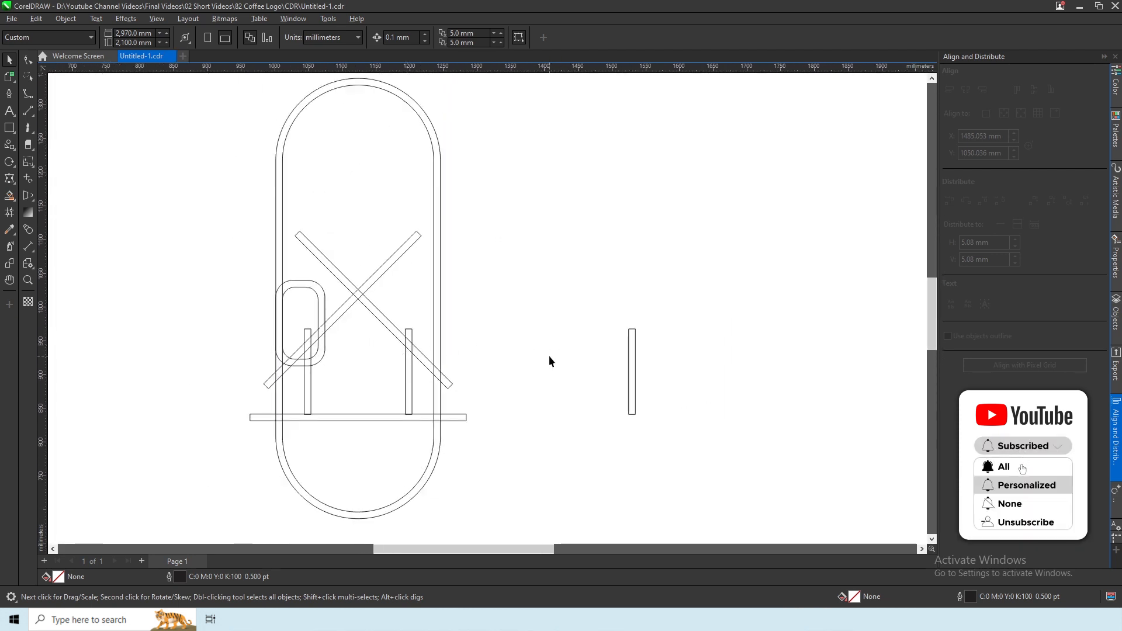
Step: Duplicate the spare vertical bar, giving the copy 200 mm corner radii and a 90° rotation
{"action": "left_click", "coordinate": [632, 364]}
{"action": "left_click", "coordinate": [36, 18]}
{"action": "left_click", "coordinate": [64, 150]}
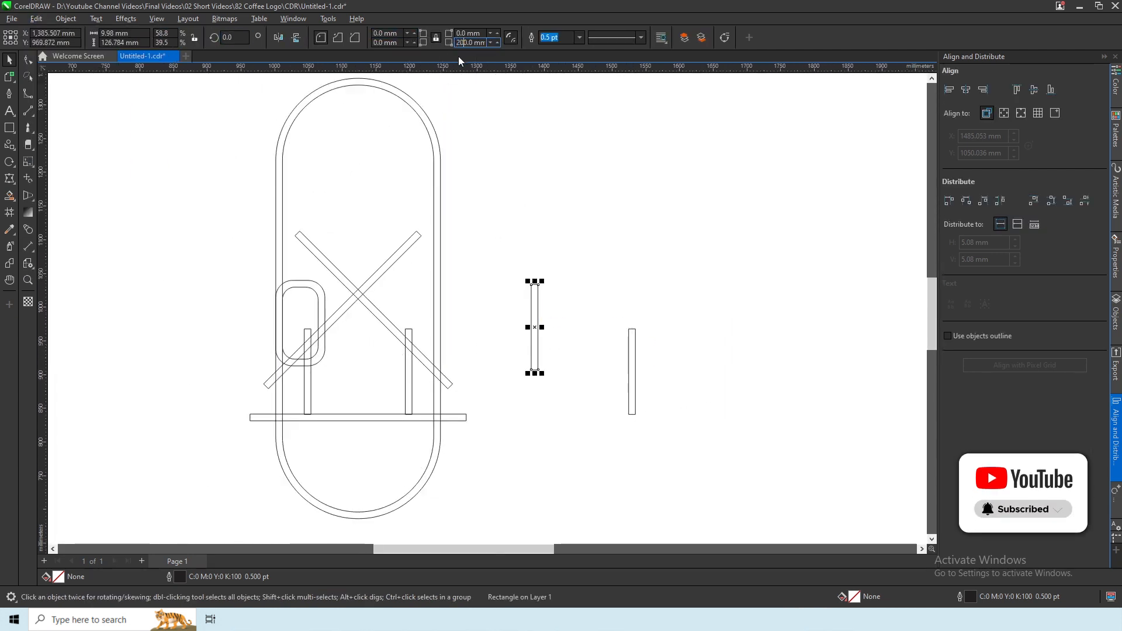
{"action": "type", "text": "90"}
{"action": "key", "text": "Return"}
Step: Place the rounded bar across the upper part of the nested rectangles, shorten it to slightly overhang their sides, and save
{"action": "left_click_drag", "start_coordinate": [545, 329], "coordinate": [310, 304]}
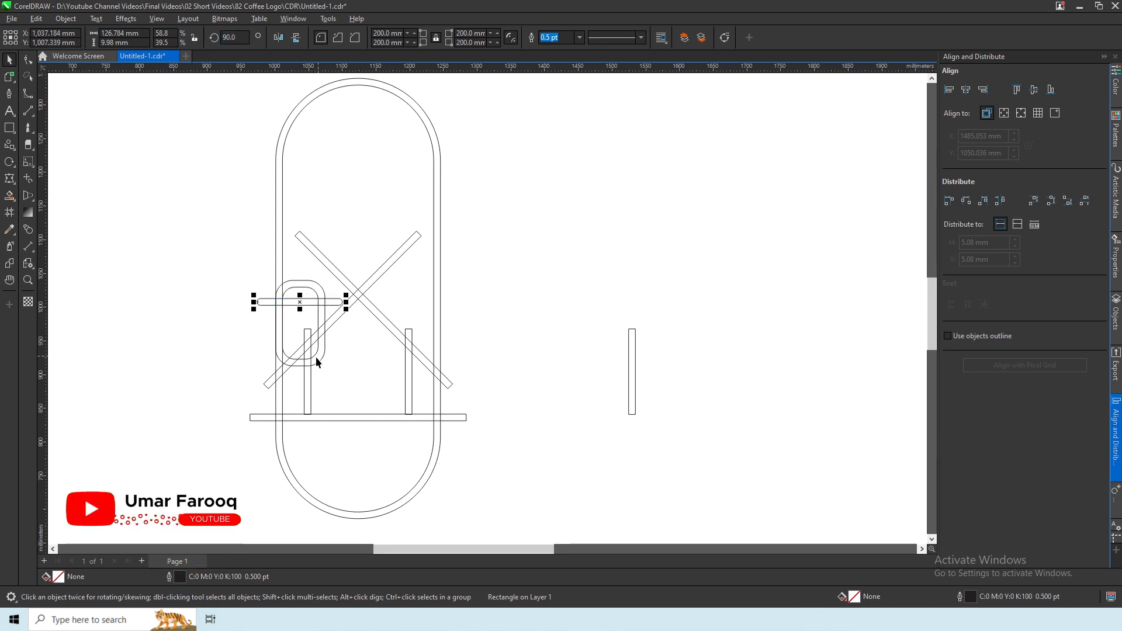
{"action": "scroll", "coordinate": [252, 302], "scroll_direction": "up", "scroll_amount": 3}
{"action": "left_click_drag", "start_coordinate": [253, 302], "coordinate": [282, 302]}
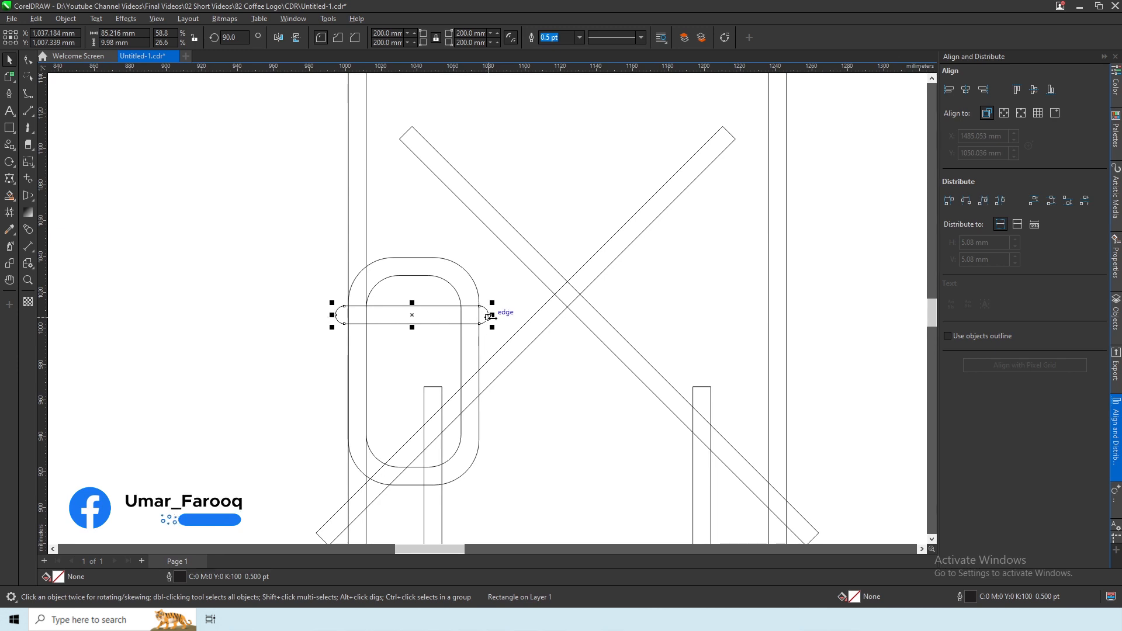
{"action": "left_click_drag", "start_coordinate": [497, 314], "coordinate": [497, 315]}
{"action": "scroll", "coordinate": [363, 275], "scroll_direction": "down", "scroll_amount": 3}
{"action": "left_click", "coordinate": [392, 341]}
{"action": "key", "text": "ctrl+s"}
Step: Place two copies of the spare vertical bar side by side between the outer vertical bars, crossing the horizontal bar
{"action": "left_click", "coordinate": [732, 409]}
{"action": "left_click", "coordinate": [37, 18]}
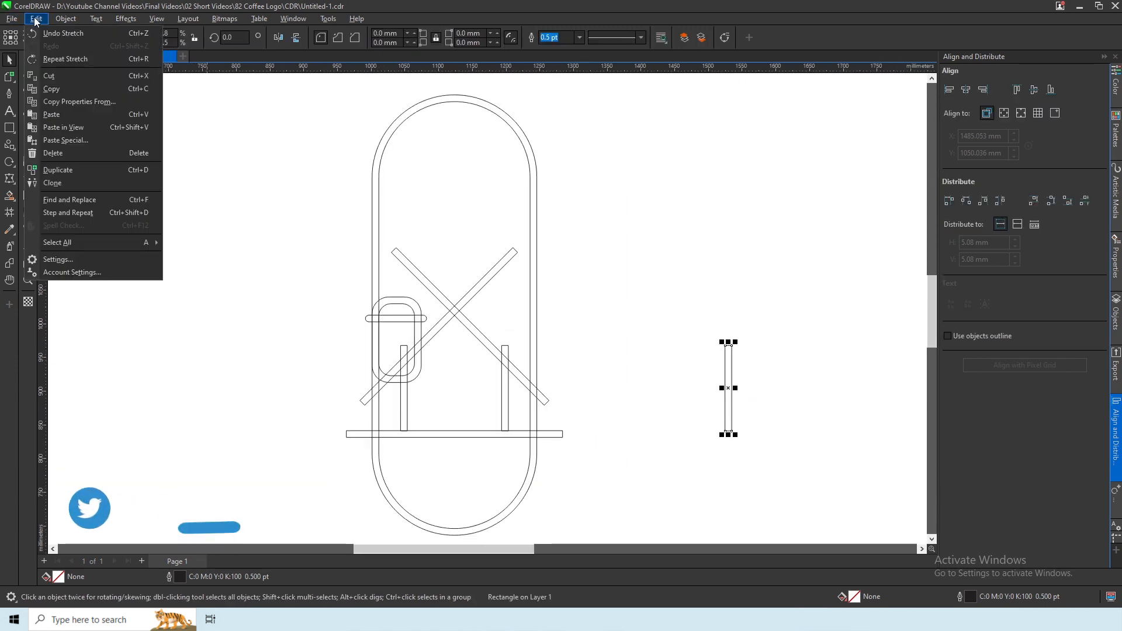
{"action": "left_click", "coordinate": [759, 413]}
{"action": "left_click_drag", "start_coordinate": [728, 403], "coordinate": [457, 409]}
{"action": "left_click", "coordinate": [36, 18]}
{"action": "left_click", "coordinate": [59, 170]}
{"action": "scroll", "coordinate": [468, 374], "scroll_direction": "up", "scroll_amount": 3}
{"action": "left_click", "coordinate": [36, 18]}
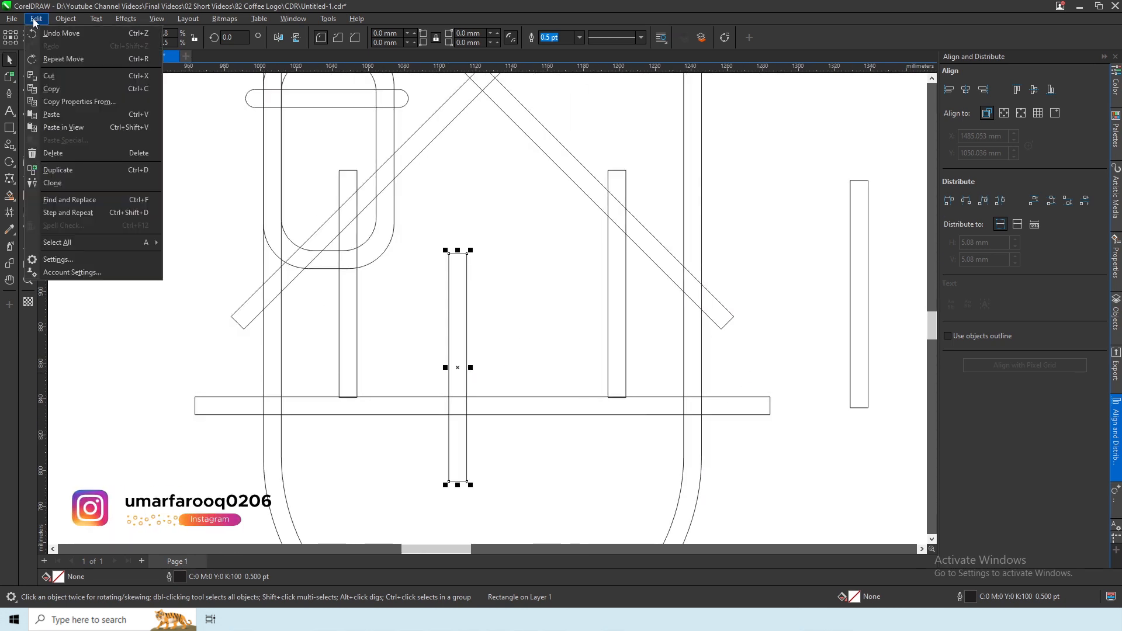
{"action": "left_click", "coordinate": [54, 89]}
{"action": "left_click_drag", "start_coordinate": [64, 354], "coordinate": [514, 288]}
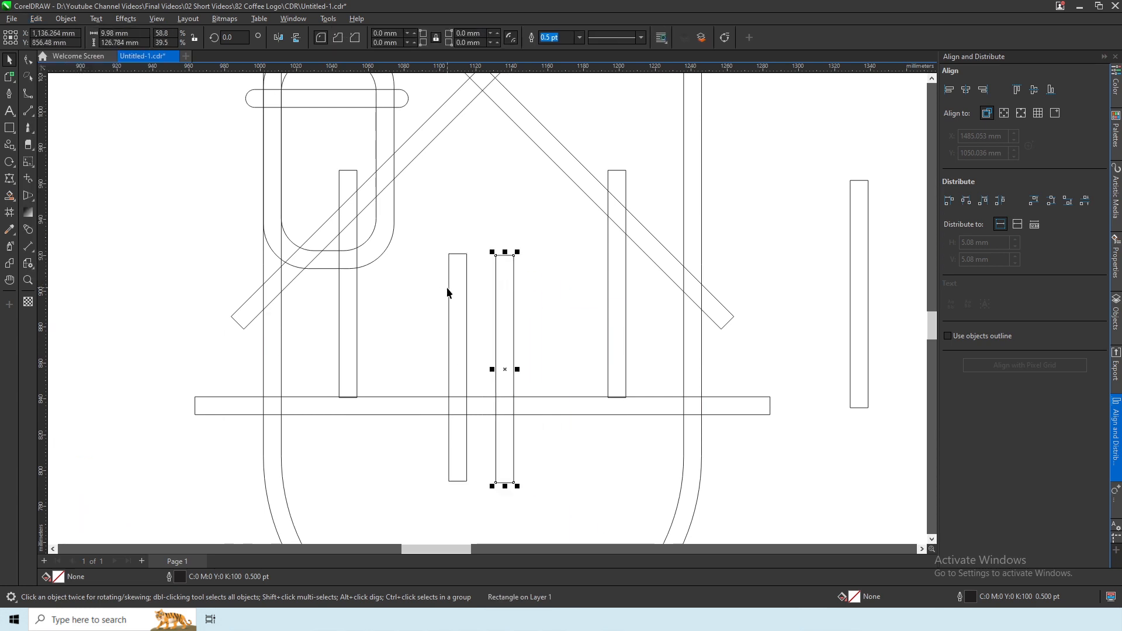
Step: Align the two inner bars on their vertical centres and shorten them to about 48 mm above the horizontal bar
{"action": "left_click", "coordinate": [448, 286], "text": "shift"}
{"action": "left_click", "coordinate": [1032, 91]}
{"action": "left_click_drag", "start_coordinate": [481, 487], "coordinate": [534, 405]}
{"action": "left_click_drag", "start_coordinate": [481, 288], "coordinate": [481, 310]}
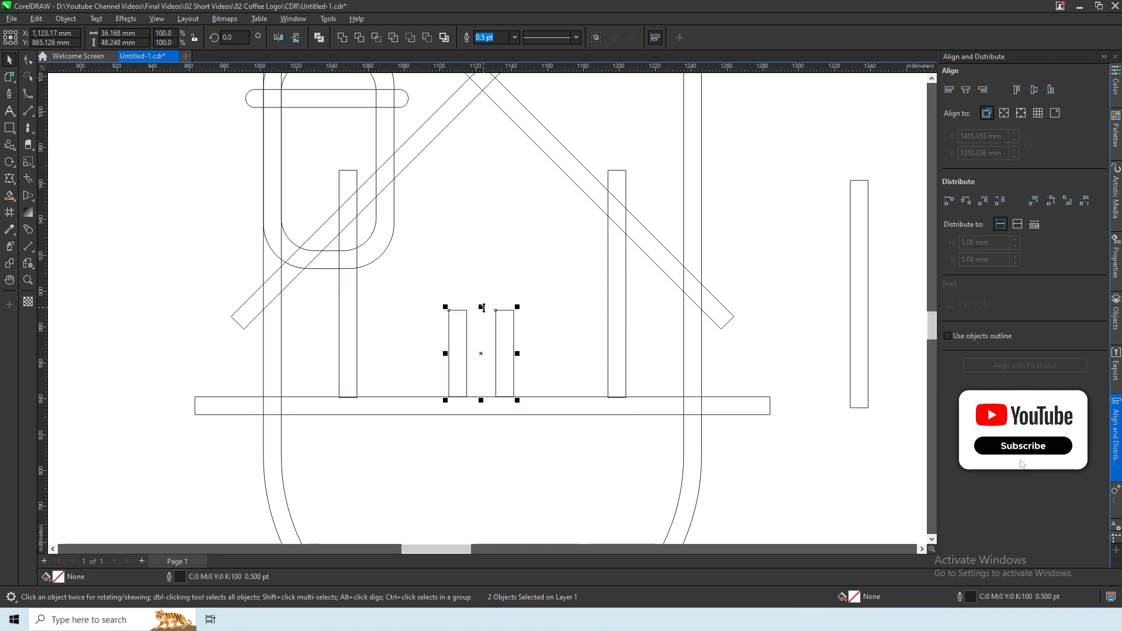
Step: Copy the left short bar, rotate the copy 90° and align it with that bar's left and top edges
{"action": "left_click", "coordinate": [450, 318]}
{"action": "left_click", "coordinate": [36, 18]}
{"action": "left_click", "coordinate": [52, 89]}
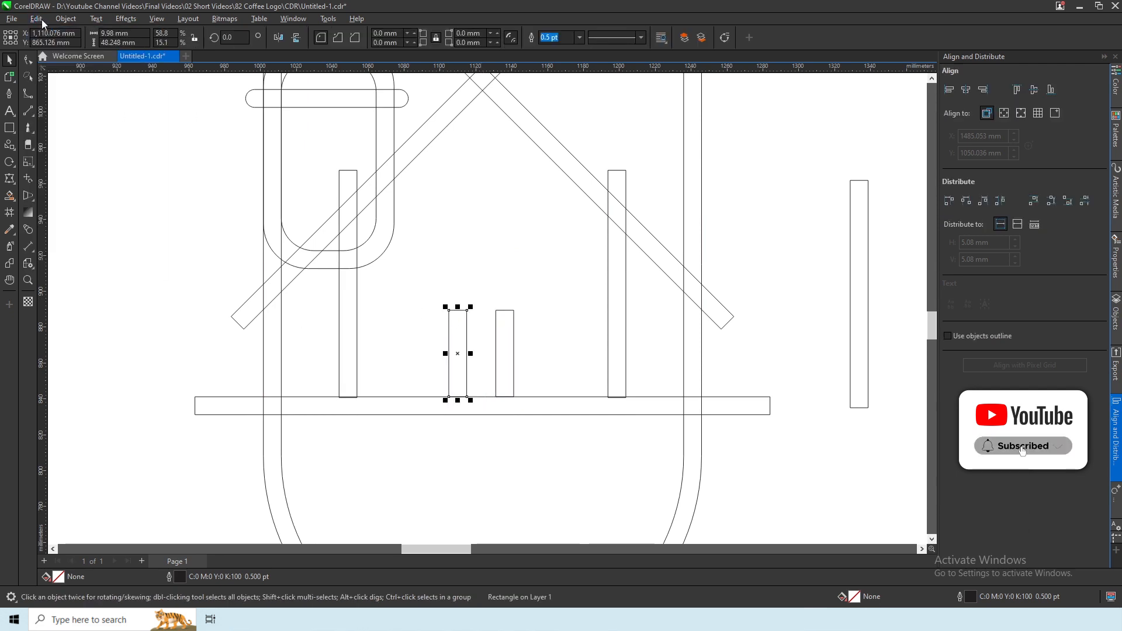
{"action": "left_click", "coordinate": [38, 19]}
{"action": "left_click", "coordinate": [86, 116]}
{"action": "left_click_drag", "start_coordinate": [239, 38], "coordinate": [204, 40]}
{"action": "type", "text": "90"}
{"action": "key", "text": "Return"}
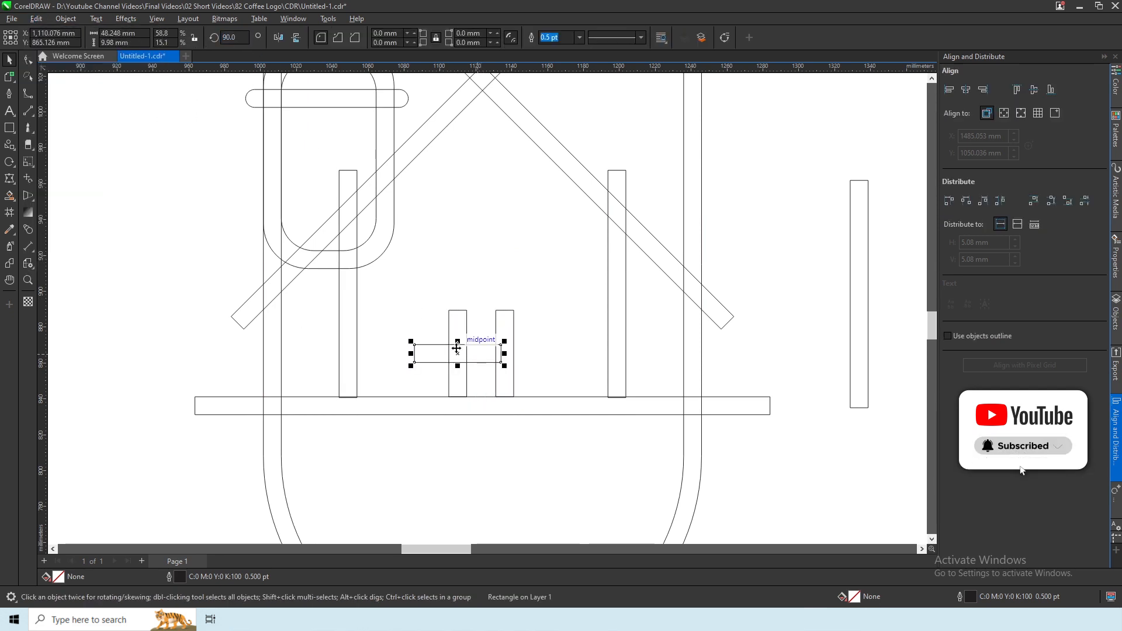
{"action": "left_click", "coordinate": [449, 324], "text": "shift"}
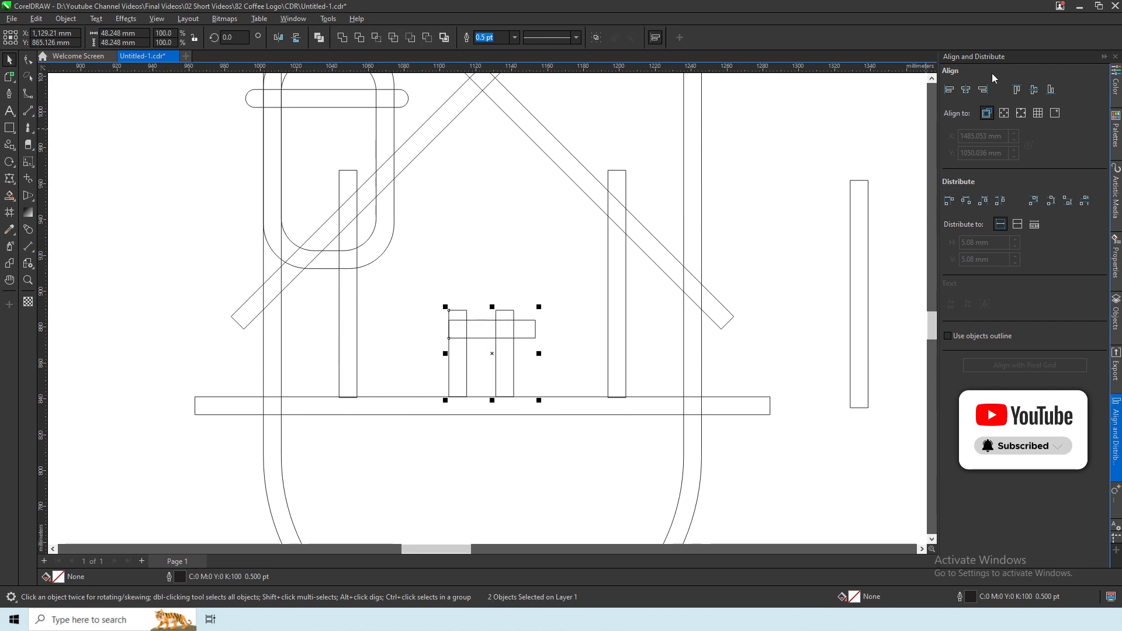
{"action": "left_click", "coordinate": [1016, 90]}
Step: Fit the crossbar over both short bars and stretch a copy of it into a rectangle about 36 by 58 mm
{"action": "left_click", "coordinate": [537, 324]}
{"action": "left_click_drag", "start_coordinate": [539, 320], "coordinate": [475, 415]}
{"action": "left_click", "coordinate": [36, 18]}
{"action": "left_click", "coordinate": [48, 116]}
Step: Set the corner radius of the rectangle around the short bars to 200 mm
{"action": "left_click", "coordinate": [379, 33]}
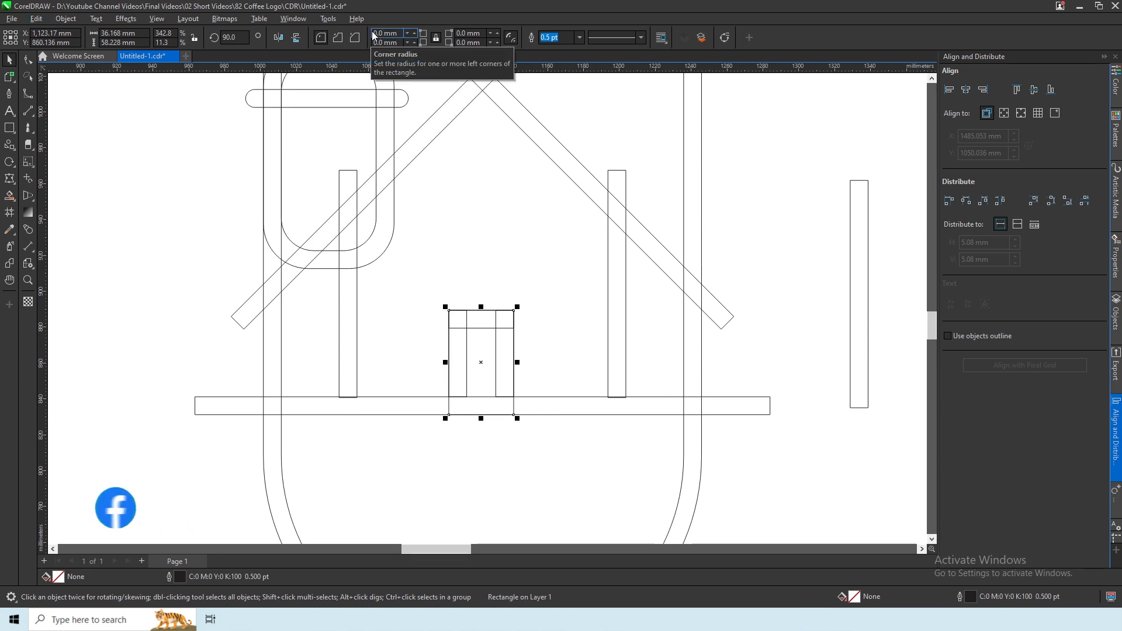
{"action": "type", "text": "200"}
{"action": "key", "text": "Return"}
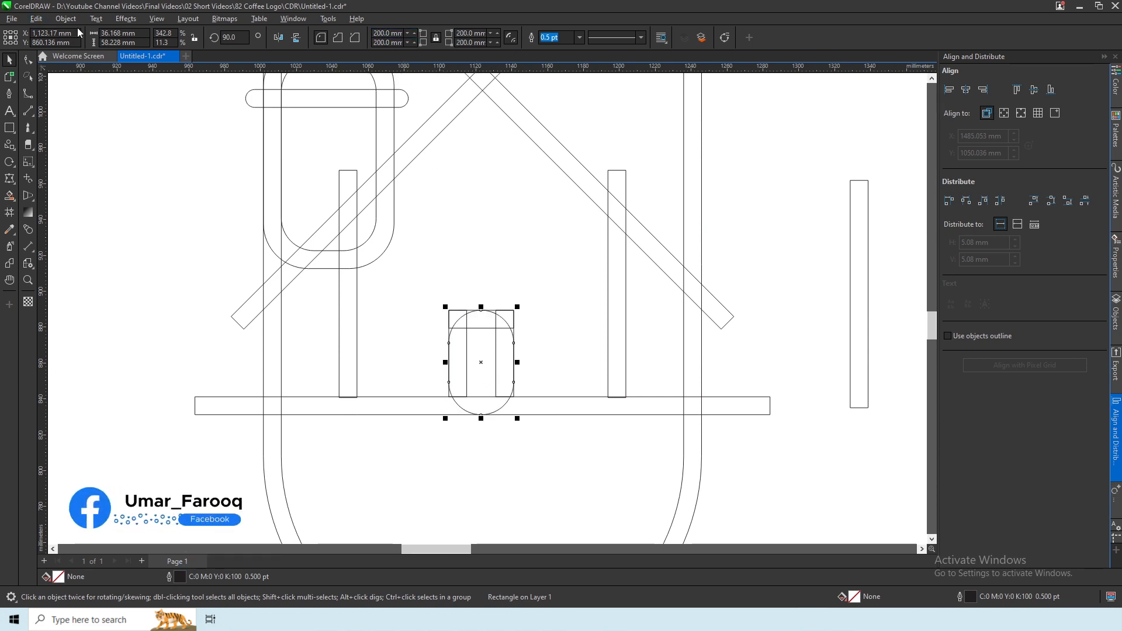
Step: Duplicate the small rounded shape in place
{"action": "left_click", "coordinate": [35, 18]}
{"action": "left_click", "coordinate": [48, 103]}
{"action": "left_click", "coordinate": [36, 19]}
{"action": "left_click", "coordinate": [48, 116]}
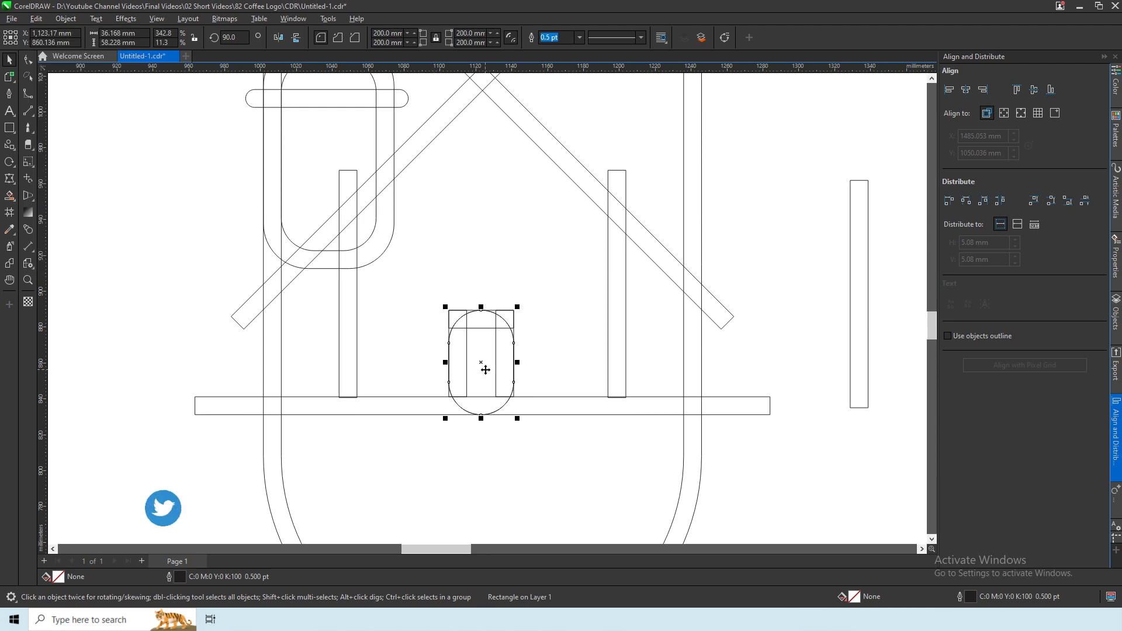
Step: Shrink the duplicate into an evenly inset inner outline, using the inner edges of the short bars and crossbar as guides
{"action": "scroll", "coordinate": [486, 369], "scroll_direction": "up", "scroll_amount": 2}
{"action": "left_click_drag", "start_coordinate": [537, 229], "coordinate": [507, 284]}
{"action": "scroll", "coordinate": [499, 336], "scroll_direction": "up", "scroll_amount": 4}
{"action": "left_click_drag", "start_coordinate": [505, 329], "coordinate": [493, 330]}
{"action": "scroll", "coordinate": [493, 330], "scroll_direction": "down", "scroll_amount": 2}
{"action": "left_click_drag", "start_coordinate": [438, 388], "coordinate": [449, 409]}
{"action": "scroll", "coordinate": [439, 437], "scroll_direction": "down", "scroll_amount": 2}
{"action": "left_click", "coordinate": [449, 366]}
{"action": "left_click", "coordinate": [450, 358]}
{"action": "left_click", "coordinate": [458, 345]}
{"action": "left_click_drag", "start_coordinate": [449, 351], "coordinate": [449, 374]}
Step: Delete the leftover helper bars around the small rounded shape
{"action": "left_click", "coordinate": [521, 148]}
{"action": "key", "text": "Delete"}
{"action": "left_click", "coordinate": [378, 140]}
{"action": "key", "text": "Delete"}
{"action": "scroll", "coordinate": [423, 344], "scroll_direction": "down", "scroll_amount": 1}
{"action": "scroll", "coordinate": [423, 345], "scroll_direction": "down", "scroll_amount": 1}
{"action": "scroll", "coordinate": [620, 386], "scroll_direction": "down", "scroll_amount": 1}
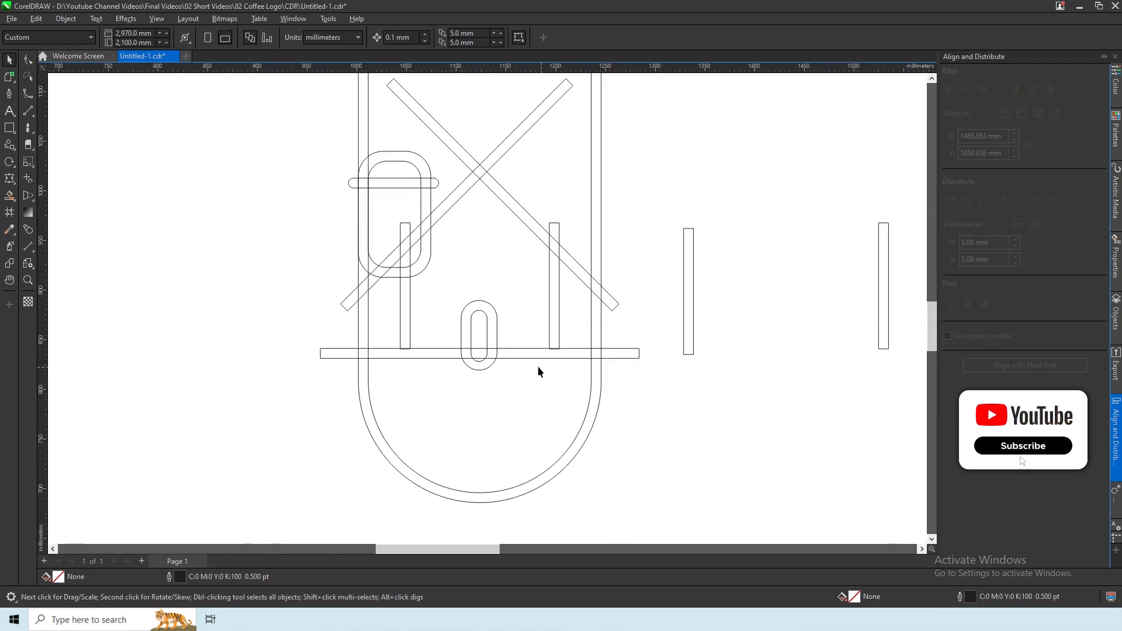
Step: Turn the nearer spare bar outside the capsule into a square by setting its height to 9.98 mm
{"action": "left_click", "coordinate": [693, 266]}
{"action": "key", "text": "Tab"}
{"action": "type", "text": "9.98"}
{"action": "key", "text": "Return"}
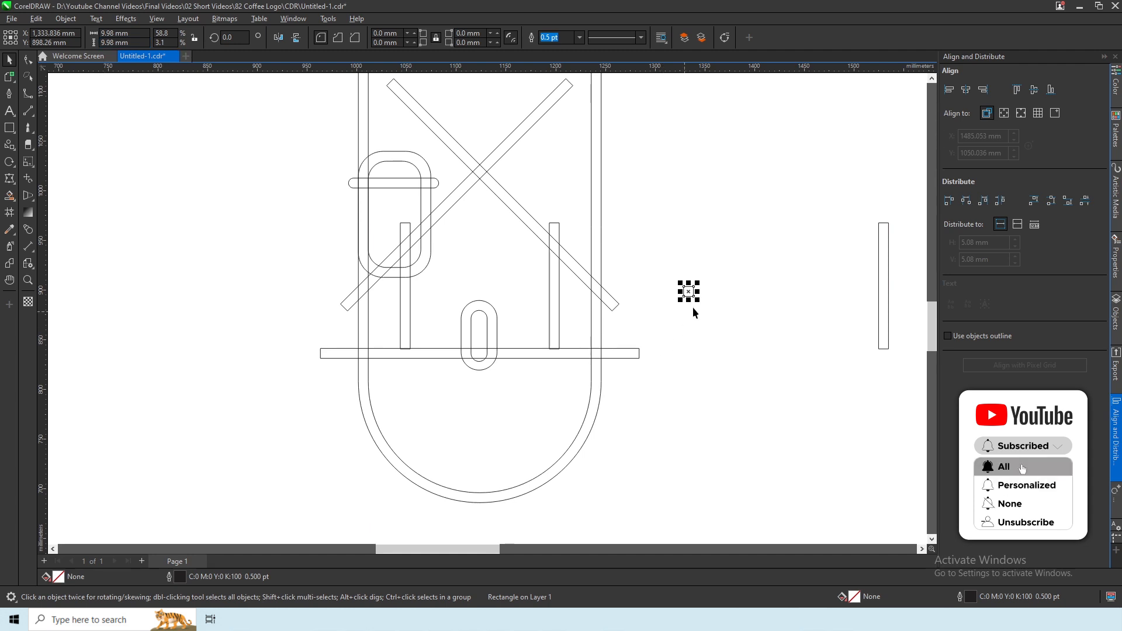
Step: Copy the 9.98 mm square and paste six copies in place
{"action": "scroll", "coordinate": [694, 285], "scroll_direction": "up", "scroll_amount": 5}
{"action": "left_click", "coordinate": [36, 18]}
{"action": "left_click", "coordinate": [49, 89]}
{"action": "left_click", "coordinate": [36, 19]}
{"action": "left_click", "coordinate": [48, 115]}
{"action": "left_click", "coordinate": [35, 19]}
{"action": "left_click", "coordinate": [48, 114]}
{"action": "left_click", "coordinate": [36, 18]}
{"action": "left_click", "coordinate": [48, 114]}
{"action": "left_click", "coordinate": [37, 20]}
{"action": "left_click", "coordinate": [48, 114]}
{"action": "left_click", "coordinate": [32, 20]}
{"action": "left_click", "coordinate": [47, 114]}
{"action": "left_click", "coordinate": [34, 22]}
{"action": "left_click", "coordinate": [48, 114]}
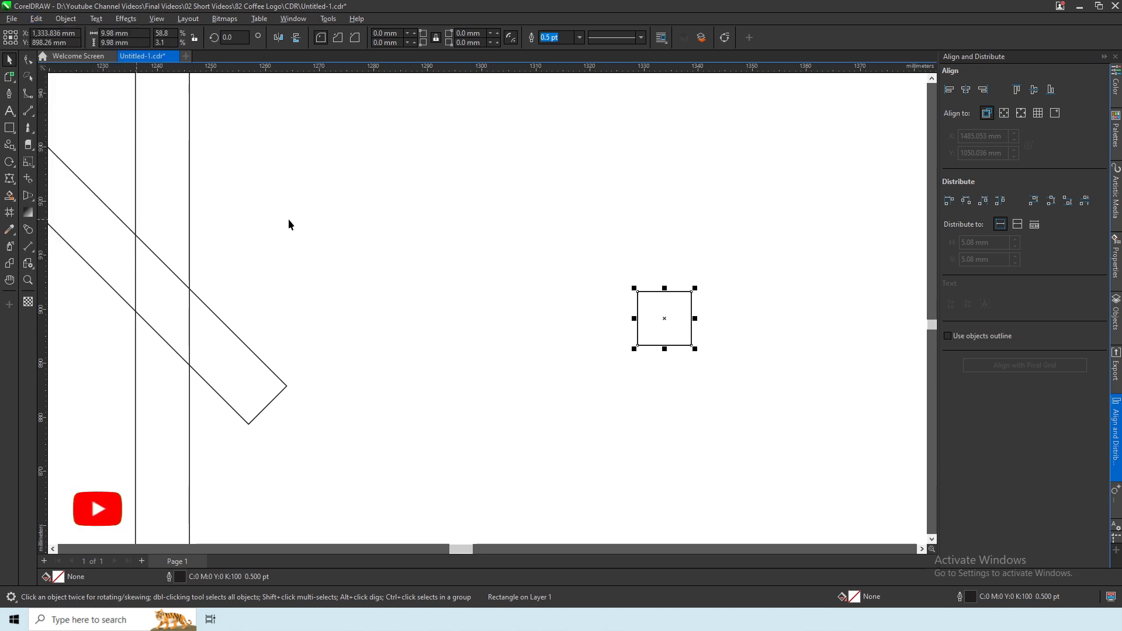
Step: Lay the pasted 9.98 mm squares edge to edge beside the original to start a three-by-three grid
{"action": "left_click_drag", "start_coordinate": [644, 304], "coordinate": [698, 304]}
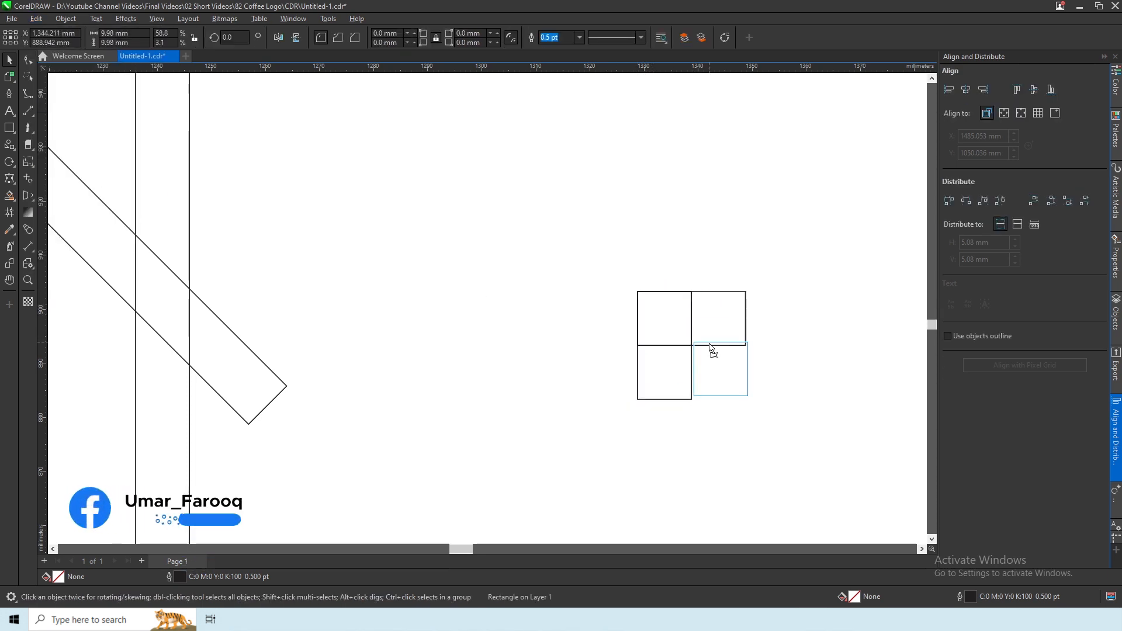
{"action": "left_click_drag", "start_coordinate": [679, 358], "coordinate": [712, 412]}
{"action": "left_click", "coordinate": [638, 319]}
{"action": "left_click_drag", "start_coordinate": [638, 302], "coordinate": [746, 304]}
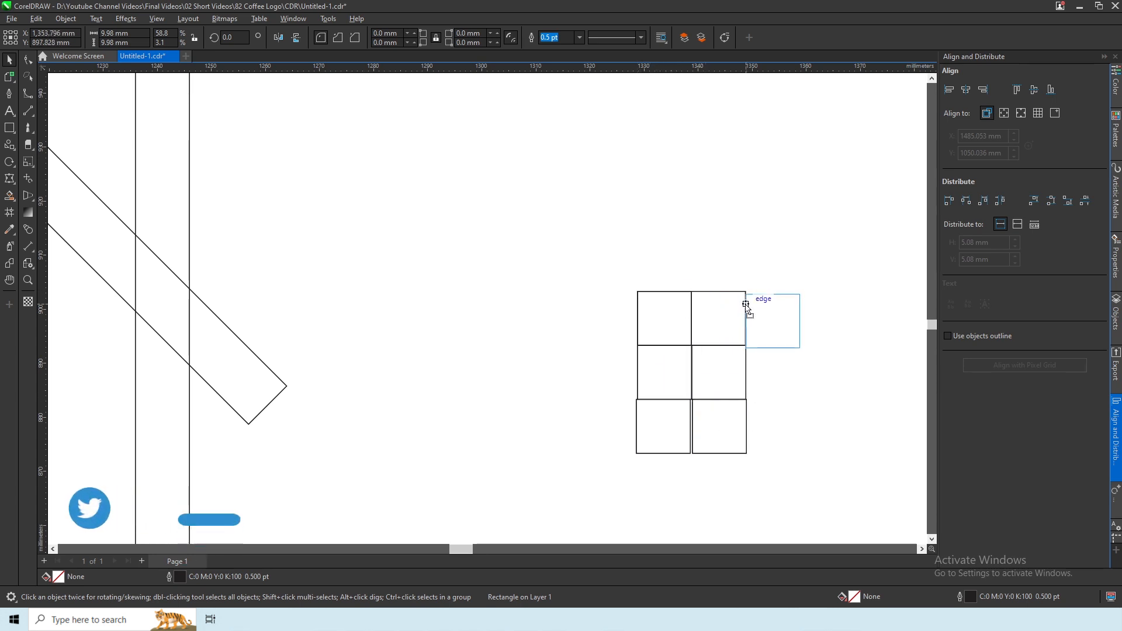
{"action": "left_click_drag", "start_coordinate": [748, 357], "coordinate": [748, 369]}
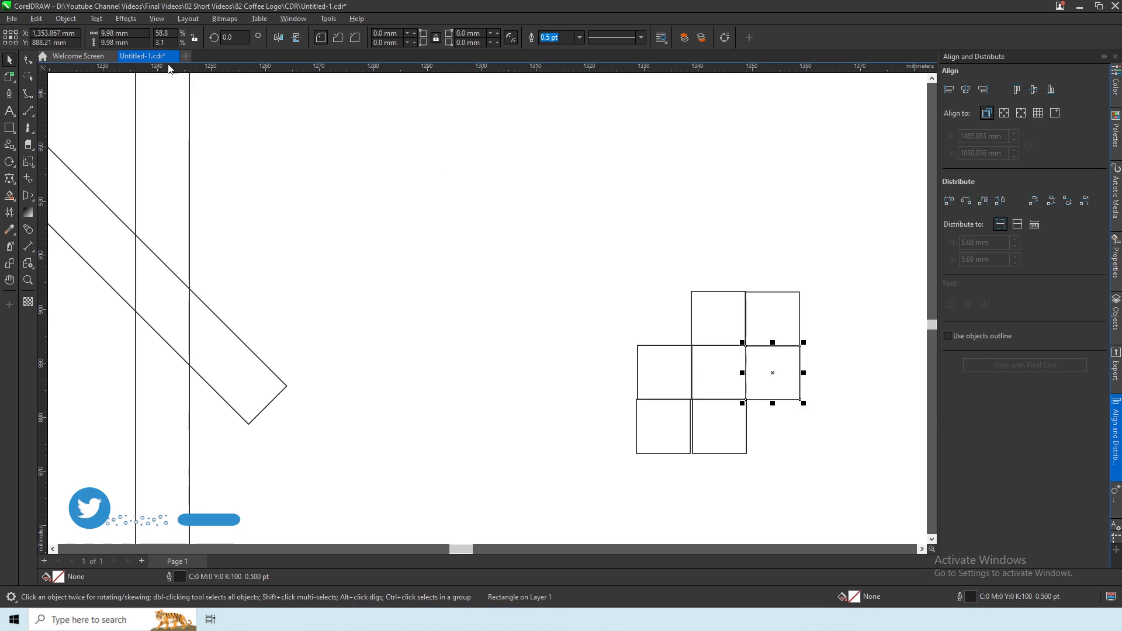
Step: Paste more copies of the square and place them to complete the three-by-three grid
{"action": "left_click", "coordinate": [36, 19]}
{"action": "left_click", "coordinate": [36, 20]}
{"action": "left_click", "coordinate": [36, 20]}
{"action": "left_click", "coordinate": [37, 114]}
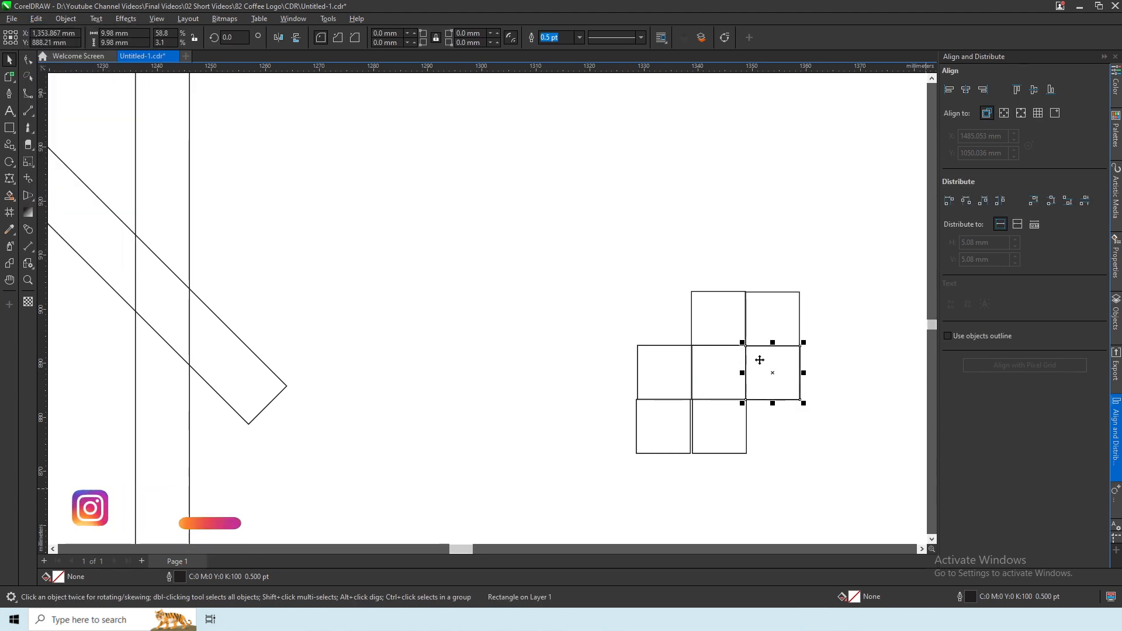
{"action": "left_click_drag", "start_coordinate": [763, 406], "coordinate": [762, 406]}
{"action": "left_click", "coordinate": [763, 348]}
{"action": "left_click_drag", "start_coordinate": [685, 313], "coordinate": [690, 312]}
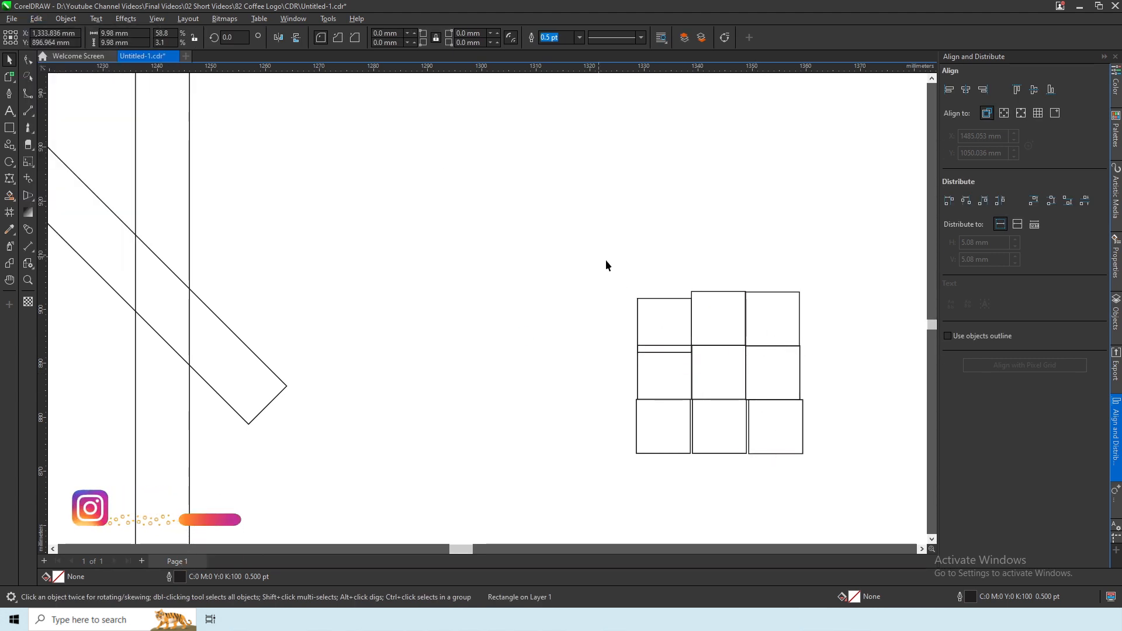
Step: Align the squares in each of the grid's three rows on a common horizontal centre line
{"action": "left_click_drag", "start_coordinate": [605, 260], "coordinate": [824, 365]}
{"action": "key", "text": "e"}
{"action": "left_click_drag", "start_coordinate": [830, 327], "coordinate": [553, 415]}
{"action": "key", "text": "e"}
{"action": "left_click_drag", "start_coordinate": [555, 481], "coordinate": [952, 366]}
{"action": "left_click", "coordinate": [1033, 90]}
Step: Align each of the grid's three columns on a common vertical centre line and snap the left column against the middle one
{"action": "left_click_drag", "start_coordinate": [779, 255], "coordinate": [653, 477]}
{"action": "left_click", "coordinate": [965, 89]}
{"action": "left_click_drag", "start_coordinate": [684, 250], "coordinate": [609, 467]}
{"action": "left_click", "coordinate": [965, 89]}
{"action": "left_click_drag", "start_coordinate": [634, 246], "coordinate": [539, 485]}
{"action": "left_click", "coordinate": [965, 89]}
{"action": "left_click_drag", "start_coordinate": [539, 259], "coordinate": [637, 475]}
{"action": "left_click_drag", "start_coordinate": [620, 292], "coordinate": [622, 293]}
Step: Delete the centre and mid-side squares, keeping only the four corner squares of the grid
{"action": "left_click", "coordinate": [641, 326]}
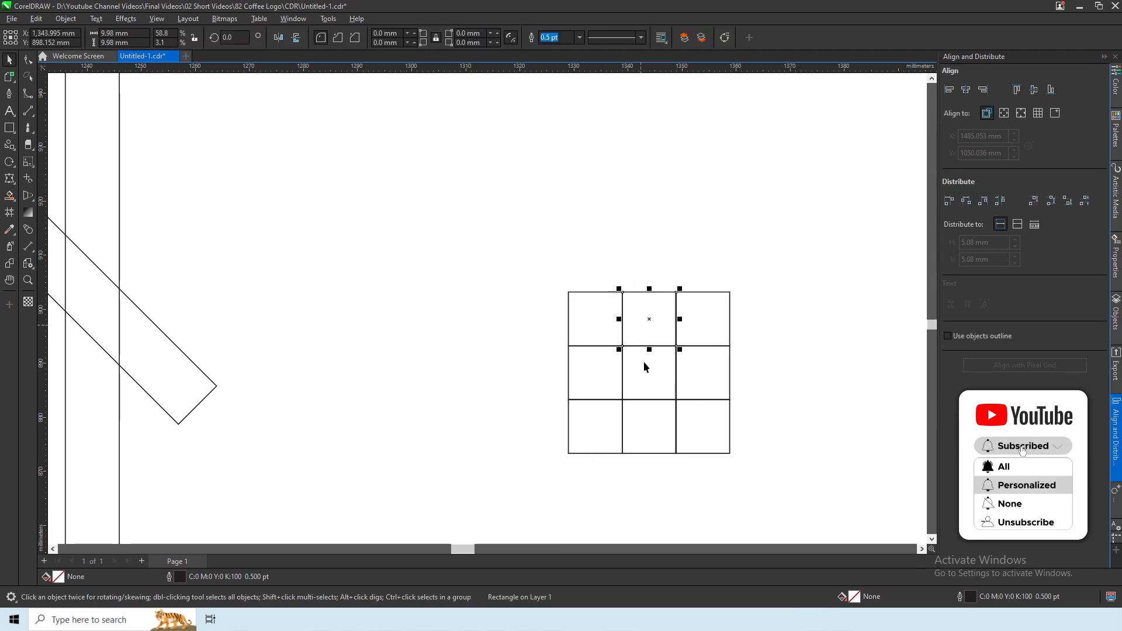
{"action": "key", "text": "Delete"}
{"action": "left_click", "coordinate": [648, 426]}
{"action": "key", "text": "Delete"}
{"action": "left_click", "coordinate": [711, 383]}
{"action": "key", "text": "Delete"}
Step: Group the four squares, move them above the small rounded shape and centre them horizontally on the capsule
{"action": "left_click_drag", "start_coordinate": [559, 259], "coordinate": [774, 496]}
{"action": "scroll", "coordinate": [756, 279], "scroll_direction": "down", "scroll_amount": 3}
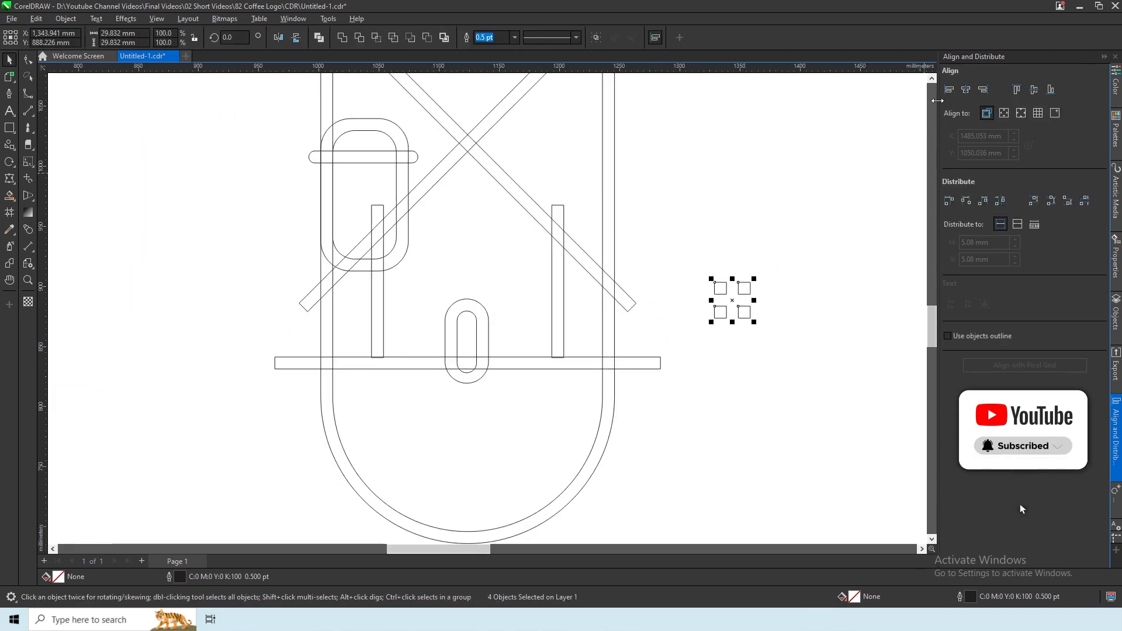
{"action": "key", "text": "ctrl+g"}
{"action": "left_click_drag", "start_coordinate": [720, 298], "coordinate": [528, 275]}
{"action": "left_click", "coordinate": [474, 285], "text": "shift"}
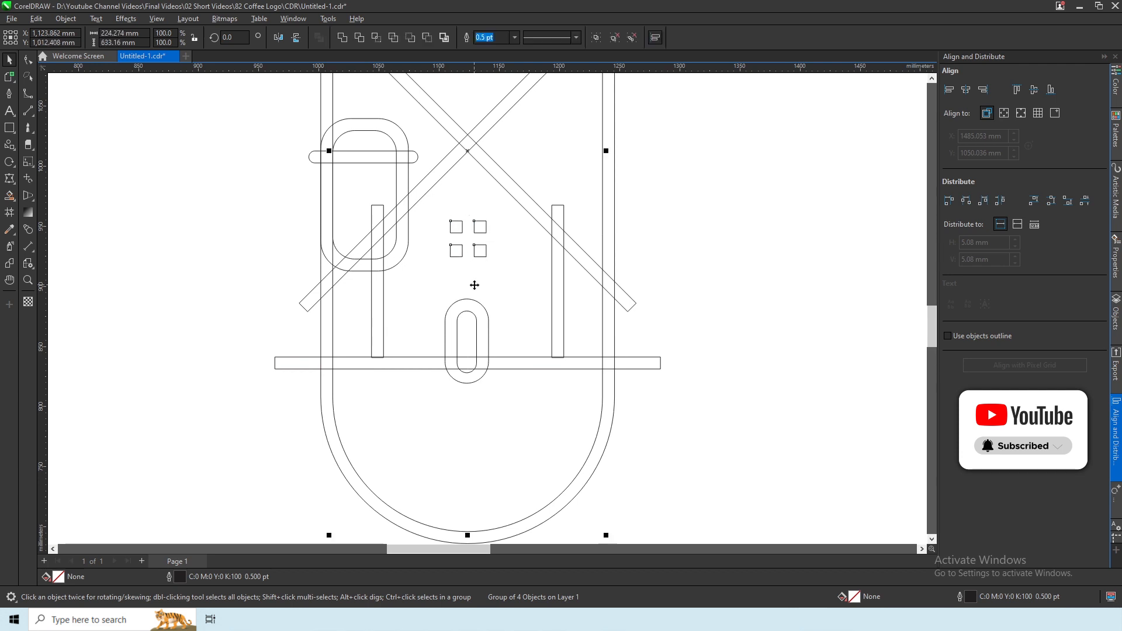
{"action": "left_click", "coordinate": [965, 89]}
Step: Ungroup the four squares and nudge the upper pair down to leave a gap of about 2 mm between the rows
{"action": "key", "text": "ctrl+u"}
{"action": "scroll", "coordinate": [601, 342], "scroll_direction": "down", "scroll_amount": 3}
{"action": "left_click", "coordinate": [517, 263]}
{"action": "scroll", "coordinate": [478, 244], "scroll_direction": "up", "scroll_amount": 4}
{"action": "scroll", "coordinate": [529, 264], "scroll_direction": "up", "scroll_amount": 2}
{"action": "left_click_drag", "start_coordinate": [858, 245], "coordinate": [349, 328]}
{"action": "key", "text": "Down"}
{"action": "key", "text": "Down"}
{"action": "key", "text": "Down"}
{"action": "key", "text": "Down"}
{"action": "key", "text": "Down"}
{"action": "key", "text": "Down"}
{"action": "key", "text": "Down"}
{"action": "key", "text": "Down"}
{"action": "key", "text": "Down"}
{"action": "key", "text": "Down"}
{"action": "key", "text": "Down"}
{"action": "key", "text": "Down"}
{"action": "key", "text": "Down"}
{"action": "key", "text": "Down"}
{"action": "key", "text": "Down"}
{"action": "key", "text": "Down"}
{"action": "key", "text": "Down"}
{"action": "key", "text": "Down"}
{"action": "key", "text": "Down"}
{"action": "key", "text": "Down"}
{"action": "key", "text": "Down"}
{"action": "key", "text": "Down"}
{"action": "key", "text": "Down"}
{"action": "key", "text": "Down"}
{"action": "key", "text": "Down"}
{"action": "key", "text": "Down"}
{"action": "key", "text": "Down"}
{"action": "key", "text": "Down"}
{"action": "key", "text": "Down"}
{"action": "key", "text": "Down"}
Step: Nudge the left pair of squares toward the right pair until the column gap matches the narrow row gap
{"action": "left_click_drag", "start_coordinate": [184, 249], "coordinate": [555, 383]}
{"action": "key", "text": "Right"}
{"action": "key", "text": "Right"}
{"action": "key", "text": "Right"}
{"action": "key", "text": "Right"}
{"action": "key", "text": "Right"}
{"action": "key", "text": "Right"}
{"action": "key", "text": "Right"}
{"action": "key", "text": "Right"}
{"action": "key", "text": "Right"}
{"action": "key", "text": "Right"}
{"action": "key", "text": "Right"}
{"action": "key", "text": "Right"}
{"action": "key", "text": "Right"}
{"action": "key", "text": "Right"}
{"action": "key", "text": "Right"}
{"action": "key", "text": "Right"}
{"action": "key", "text": "Right"}
{"action": "key", "text": "Right"}
{"action": "key", "text": "Right"}
{"action": "key", "text": "Right"}
{"action": "scroll", "coordinate": [561, 350], "scroll_direction": "up", "scroll_amount": 3}
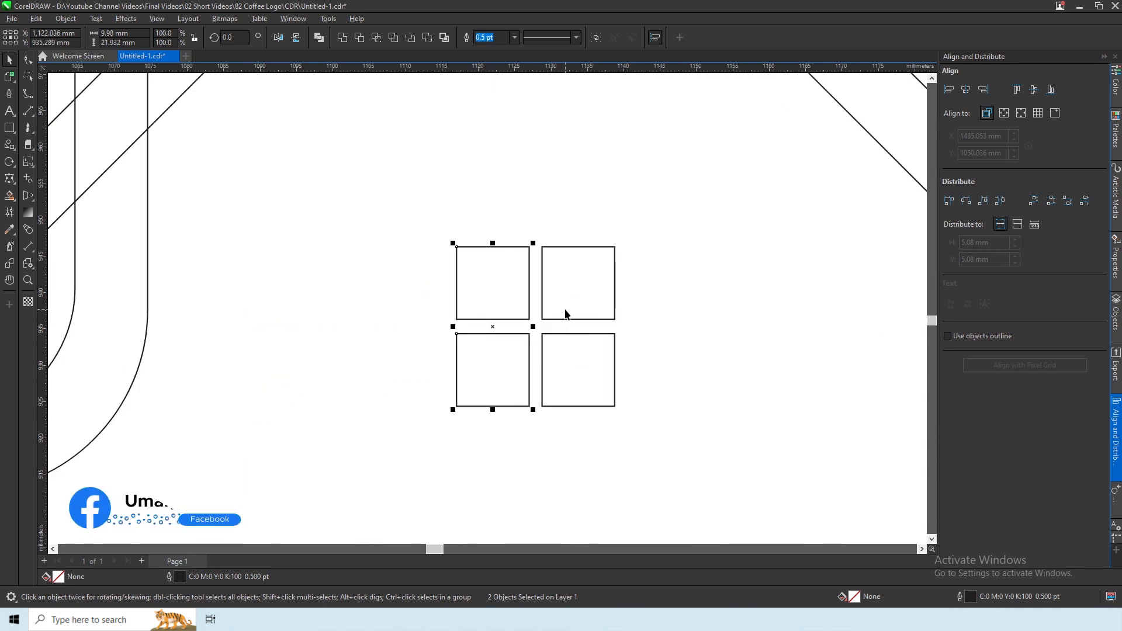
Step: Regroup the four squares and centre the group horizontally on the capsule again
{"action": "scroll", "coordinate": [487, 293], "scroll_direction": "down", "scroll_amount": 3}
{"action": "left_click", "coordinate": [814, 257]}
{"action": "left_click", "coordinate": [480, 309]}
{"action": "scroll", "coordinate": [494, 316], "scroll_direction": "down", "scroll_amount": 1}
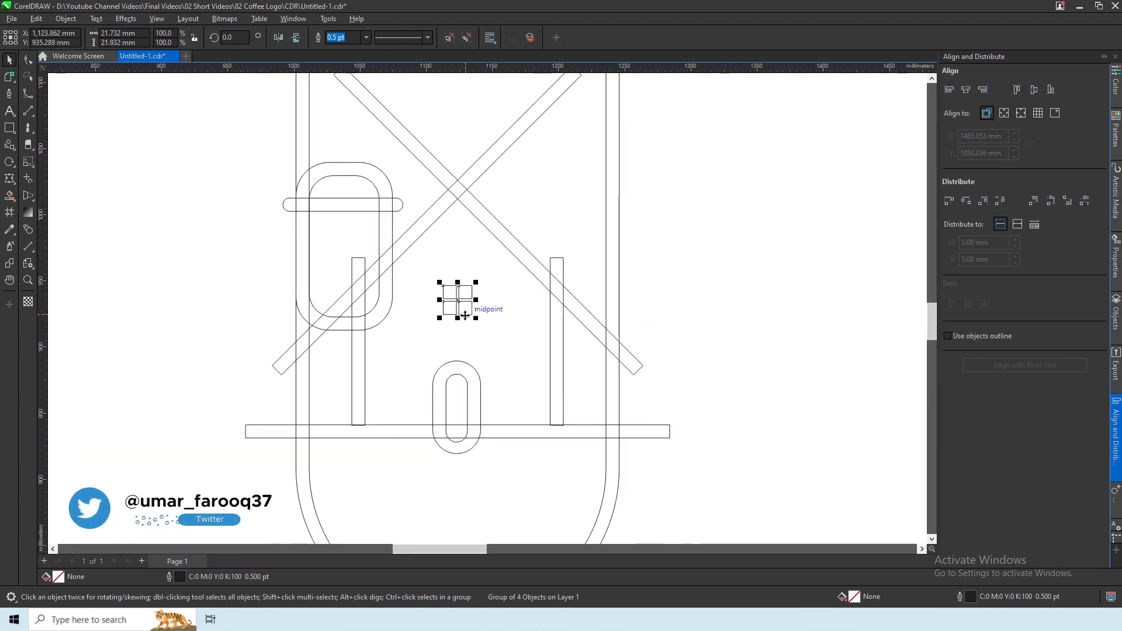
Step: Enlarge the group of four squares about its centre and save the drawing
{"action": "left_click_drag", "start_coordinate": [475, 319], "coordinate": [491, 328]}
{"action": "left_click", "coordinate": [282, 233]}
{"action": "scroll", "coordinate": [283, 232], "scroll_direction": "down", "scroll_amount": 2}
{"action": "key", "text": "ctrl+s"}
Step: Draw an upright ellipse about 53 mm tall to the right of the capsule
{"action": "left_click", "coordinate": [13, 132]}
{"action": "left_click", "coordinate": [45, 153]}
{"action": "scroll", "coordinate": [561, 262], "scroll_direction": "up", "scroll_amount": 2}
{"action": "left_click_drag", "start_coordinate": [559, 240], "coordinate": [608, 323]}
{"action": "left_click", "coordinate": [9, 59]}
Step: Duplicate the ellipse in place and enlarge one copy about its centre to about 44.5 by 76.4 mm
{"action": "left_click", "coordinate": [36, 18]}
{"action": "left_click", "coordinate": [49, 90]}
{"action": "left_click", "coordinate": [35, 18]}
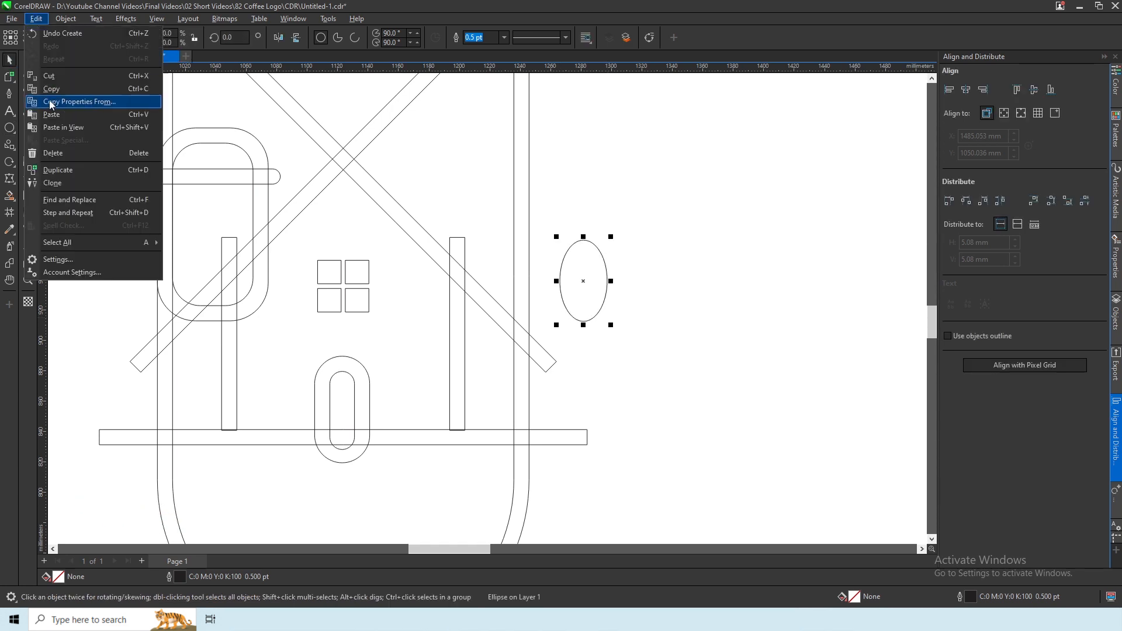
{"action": "left_click", "coordinate": [49, 115]}
{"action": "left_click_drag", "start_coordinate": [636, 346], "coordinate": [637, 345]}
{"action": "scroll", "coordinate": [637, 345], "scroll_direction": "down", "scroll_amount": 1}
Step: Resize the inner ellipse to 24.572 mm wide and 56.488 mm high
{"action": "left_click", "coordinate": [506, 295]}
{"action": "scroll", "coordinate": [506, 296], "scroll_direction": "up", "scroll_amount": 4}
{"action": "left_click", "coordinate": [126, 36]}
{"action": "type", "text": "24.572"}
{"action": "key", "text": "Return"}
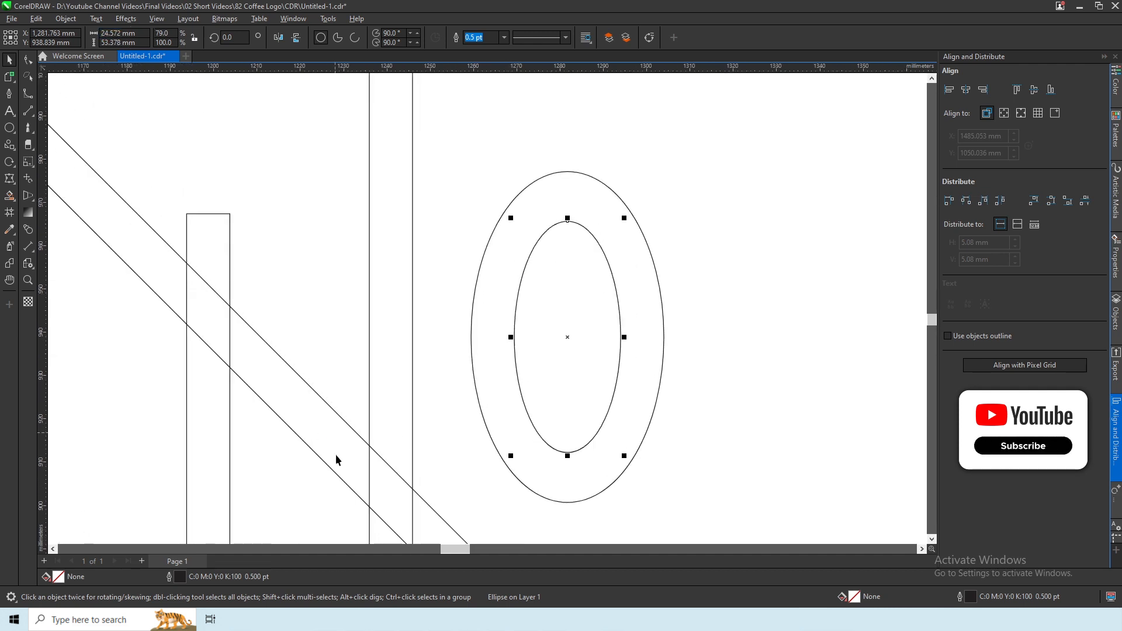
{"action": "type", "text": "56.488"}
{"action": "key", "text": "Return"}
Step: Move both ellipses together onto the upper part of the right vertical bar, centred on it
{"action": "scroll", "coordinate": [604, 180], "scroll_direction": "down", "scroll_amount": 2}
{"action": "left_click", "coordinate": [645, 181]}
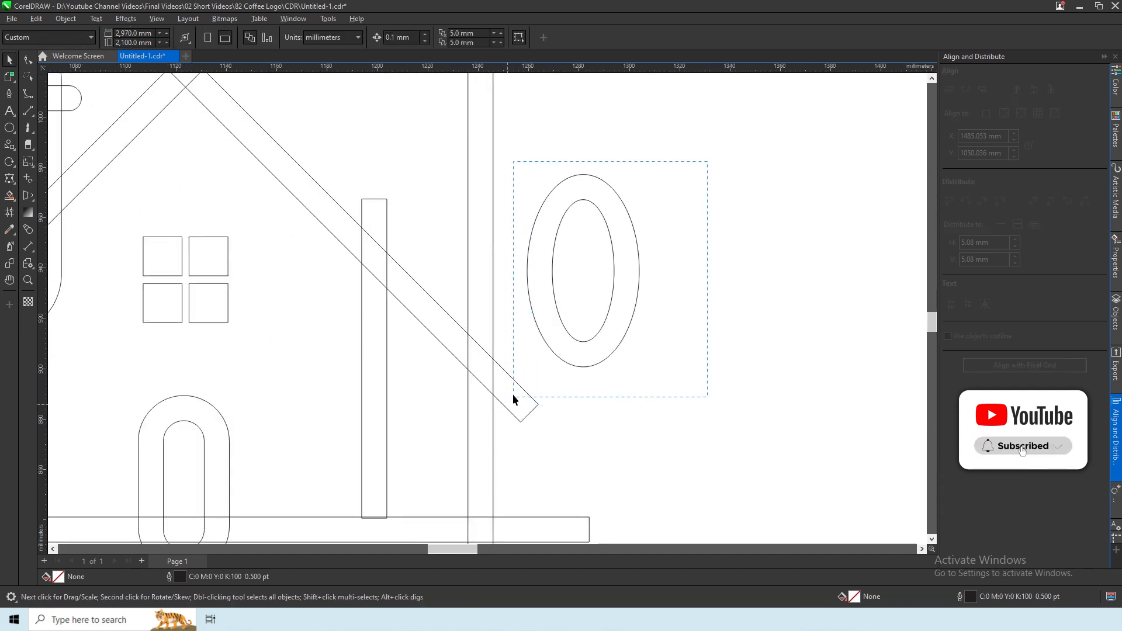
{"action": "left_click_drag", "start_coordinate": [506, 406], "coordinate": [507, 405]}
{"action": "left_click_drag", "start_coordinate": [584, 270], "coordinate": [375, 239]}
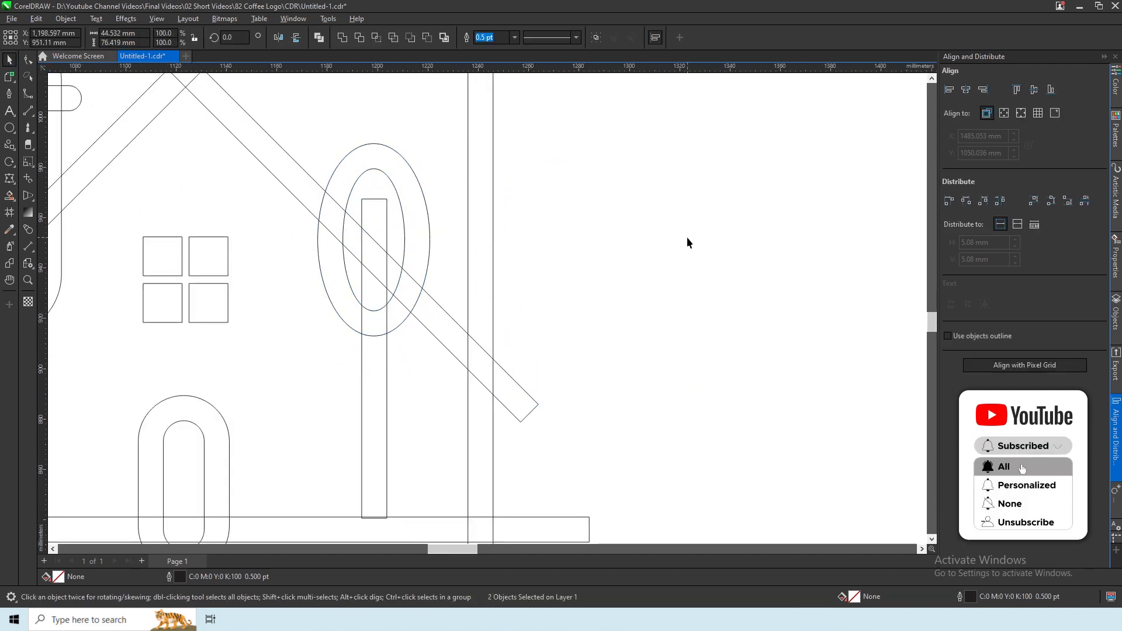
{"action": "left_click", "coordinate": [687, 238]}
Step: Enlarge both ellipses together about their centre until the outer one sits just inside the capsule's right inner wall
{"action": "scroll", "coordinate": [687, 237], "scroll_direction": "down", "scroll_amount": 2}
{"action": "left_click_drag", "start_coordinate": [467, 164], "coordinate": [571, 332]}
{"action": "left_click", "coordinate": [562, 254]}
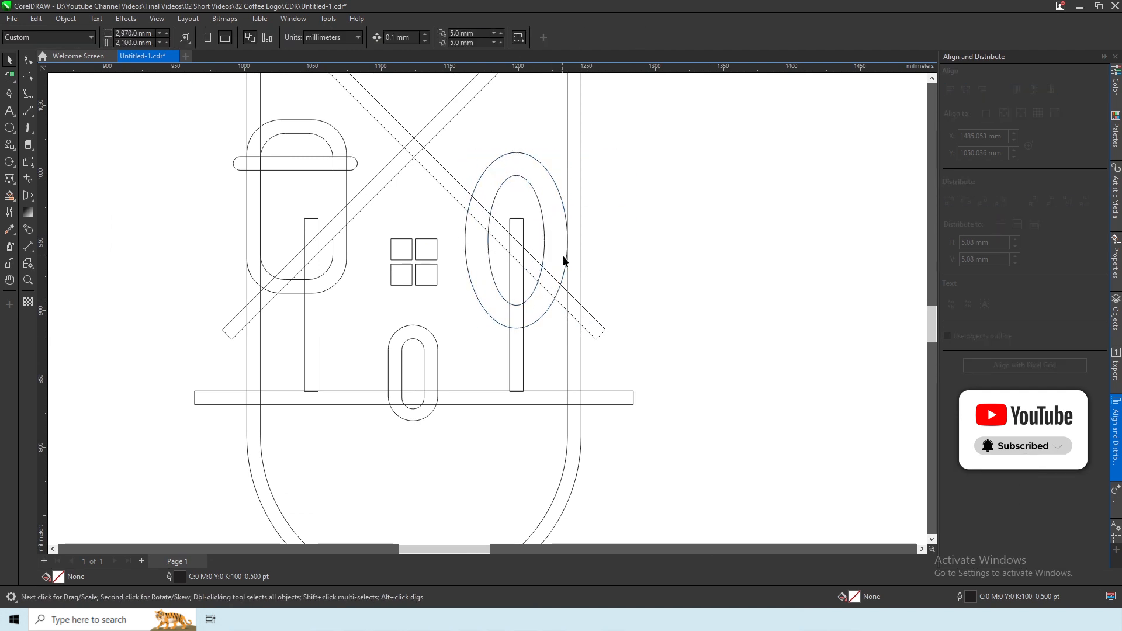
{"action": "left_click_drag", "start_coordinate": [463, 347], "coordinate": [463, 347]}
{"action": "left_click_drag", "start_coordinate": [570, 332], "coordinate": [565, 322]}
{"action": "left_click", "coordinate": [716, 239]}
Step: Duplicate the right vertical bar and raise the copy so it runs from above the outer ellipse to just below the inner one
{"action": "scroll", "coordinate": [514, 202], "scroll_direction": "up", "scroll_amount": 2}
{"action": "left_click", "coordinate": [519, 253]}
{"action": "left_click", "coordinate": [532, 234]}
{"action": "left_click", "coordinate": [36, 19]}
{"action": "left_click", "coordinate": [49, 88]}
{"action": "left_click", "coordinate": [35, 19]}
{"action": "left_click", "coordinate": [50, 115]}
{"action": "scroll", "coordinate": [655, 274], "scroll_direction": "down", "scroll_amount": 2}
{"action": "left_click_drag", "start_coordinate": [571, 403], "coordinate": [581, 273]}
{"action": "scroll", "coordinate": [587, 273], "scroll_direction": "up", "scroll_amount": 1}
{"action": "left_click_drag", "start_coordinate": [571, 362], "coordinate": [571, 370]}
Step: Turn the spare bar into a 9.98 mm circle near the ellipses by setting its height to 9.98 mm and corner radius to 1100 mm
{"action": "left_click", "coordinate": [501, 321]}
{"action": "scroll", "coordinate": [501, 321], "scroll_direction": "down", "scroll_amount": 2}
{"action": "scroll", "coordinate": [672, 324], "scroll_direction": "up", "scroll_amount": 1}
{"action": "left_click_drag", "start_coordinate": [710, 244], "coordinate": [811, 483]}
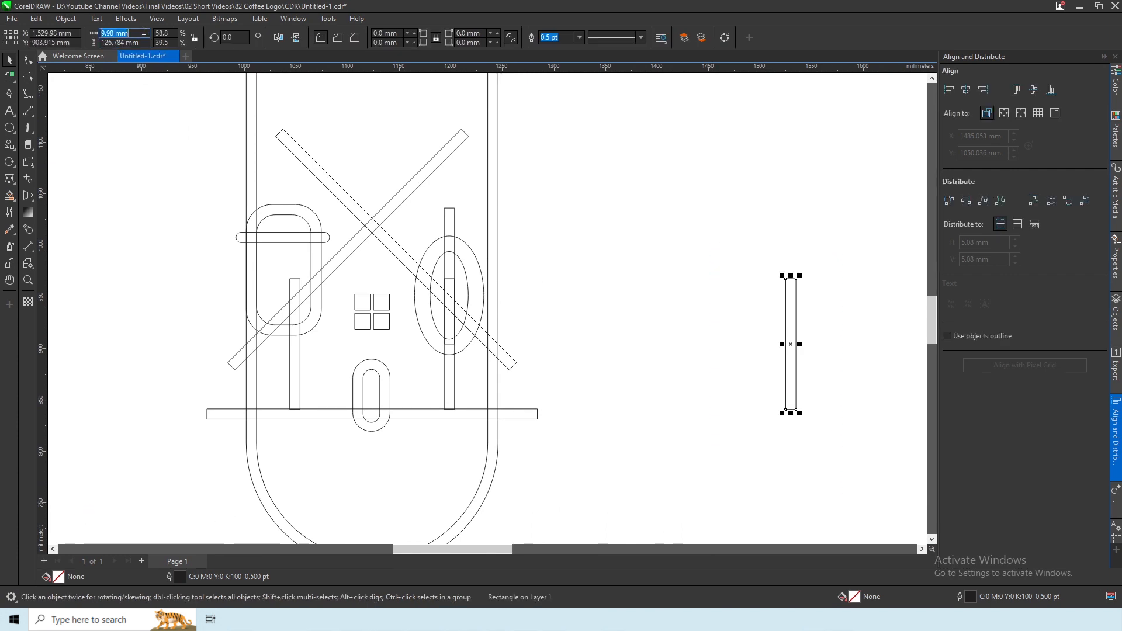
{"action": "key", "text": "Return"}
{"action": "left_click_drag", "start_coordinate": [790, 343], "coordinate": [560, 275]}
{"action": "scroll", "coordinate": [538, 272], "scroll_direction": "up", "scroll_amount": 2}
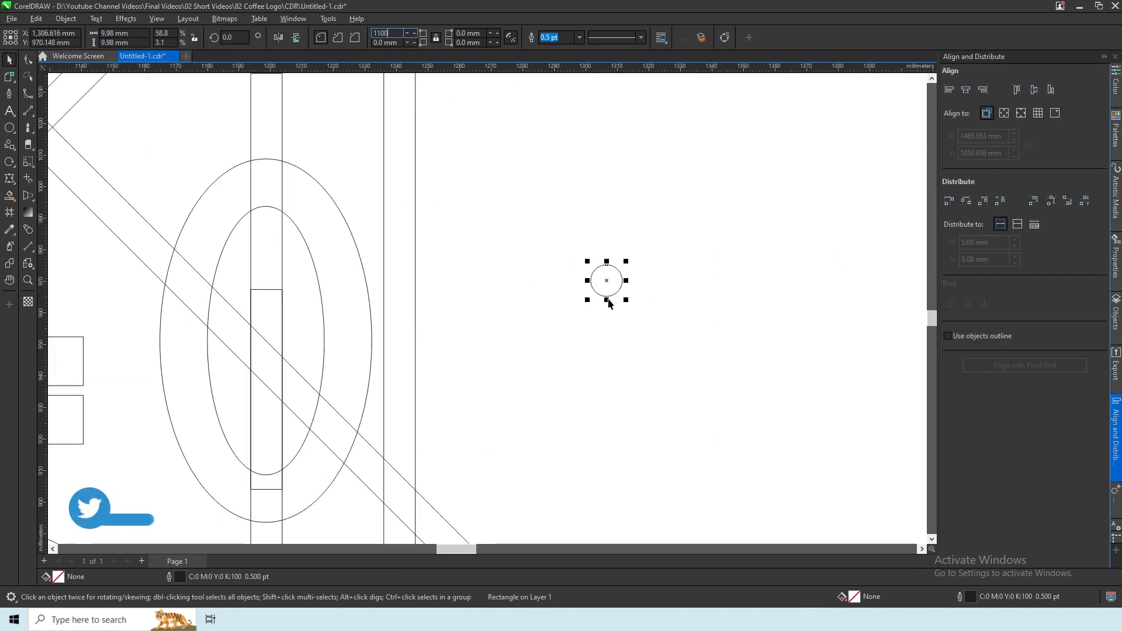
{"action": "type", "text": "1100"}
{"action": "key", "text": "Return"}
Step: Place the circle across the lower left of the ring between the ellipses and enlarge it to about 16.4 mm
{"action": "left_click_drag", "start_coordinate": [217, 426], "coordinate": [258, 438]}
{"action": "scroll", "coordinate": [321, 349], "scroll_direction": "down", "scroll_amount": 2}
{"action": "scroll", "coordinate": [258, 421], "scroll_direction": "up", "scroll_amount": 3}
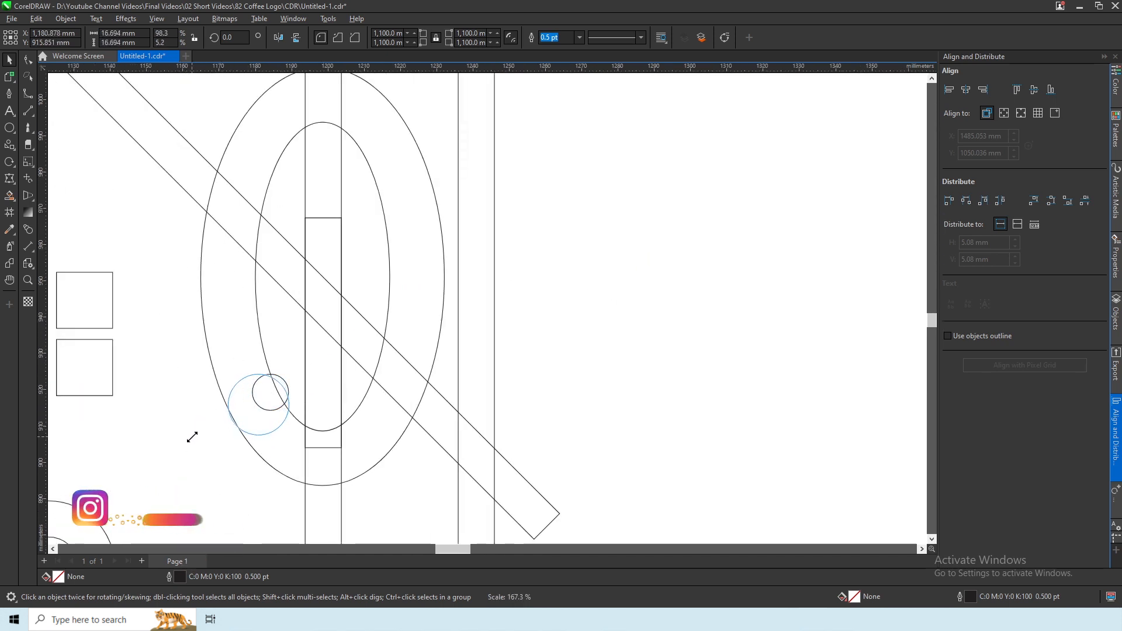
{"action": "scroll", "coordinate": [275, 421], "scroll_direction": "up", "scroll_amount": 3}
{"action": "left_click_drag", "start_coordinate": [286, 374], "coordinate": [260, 340]}
{"action": "scroll", "coordinate": [259, 340], "scroll_direction": "up", "scroll_amount": 2}
{"action": "scroll", "coordinate": [293, 333], "scroll_direction": "down", "scroll_amount": 2}
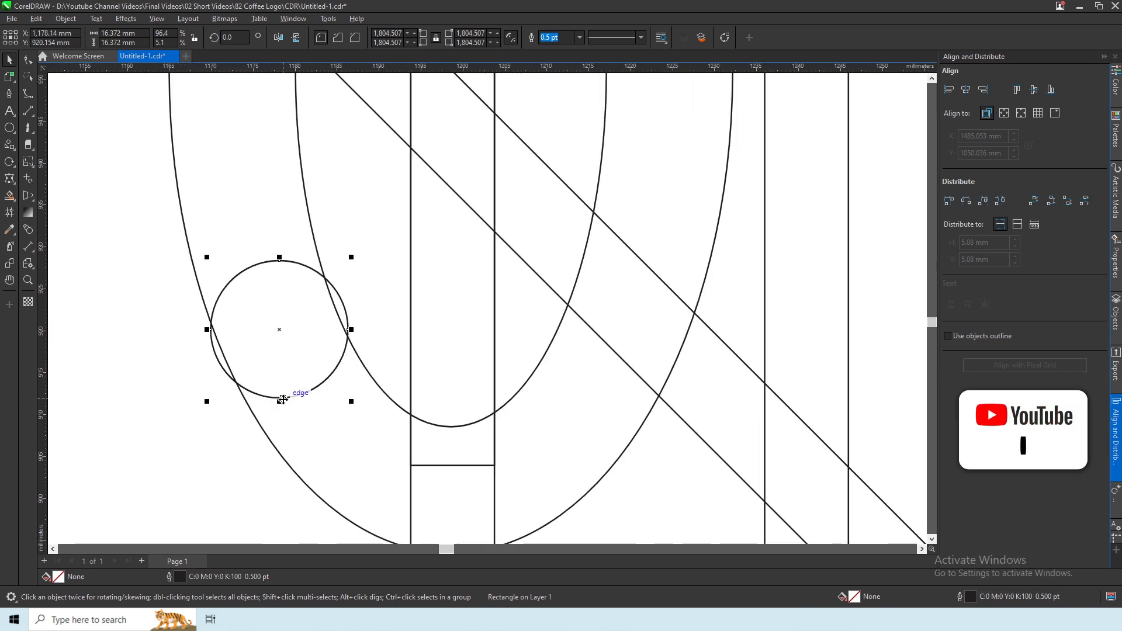
Step: Lower the upper end of the copied vertical bar until it sits between the tops of the two ellipses
{"action": "scroll", "coordinate": [313, 392], "scroll_direction": "down", "scroll_amount": 3}
{"action": "left_click", "coordinate": [465, 374]}
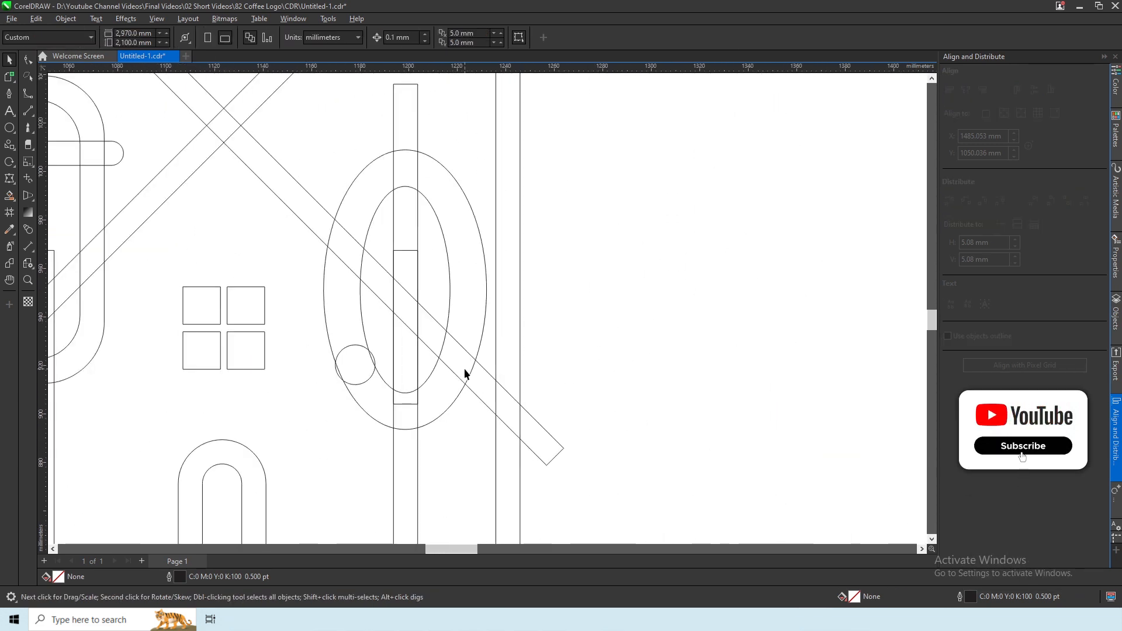
{"action": "left_click_drag", "start_coordinate": [405, 81], "coordinate": [411, 178]}
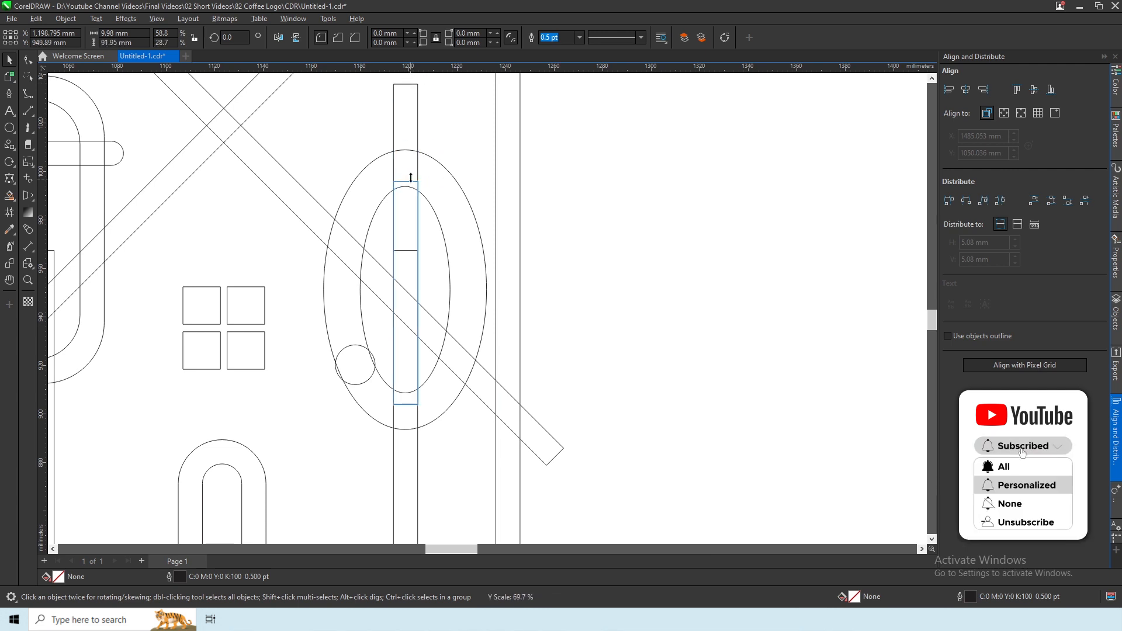
Step: Bend the two long sides of the bar inside the ellipses into matching S-curves to form a wavy vein
{"action": "left_click", "coordinate": [27, 59]}
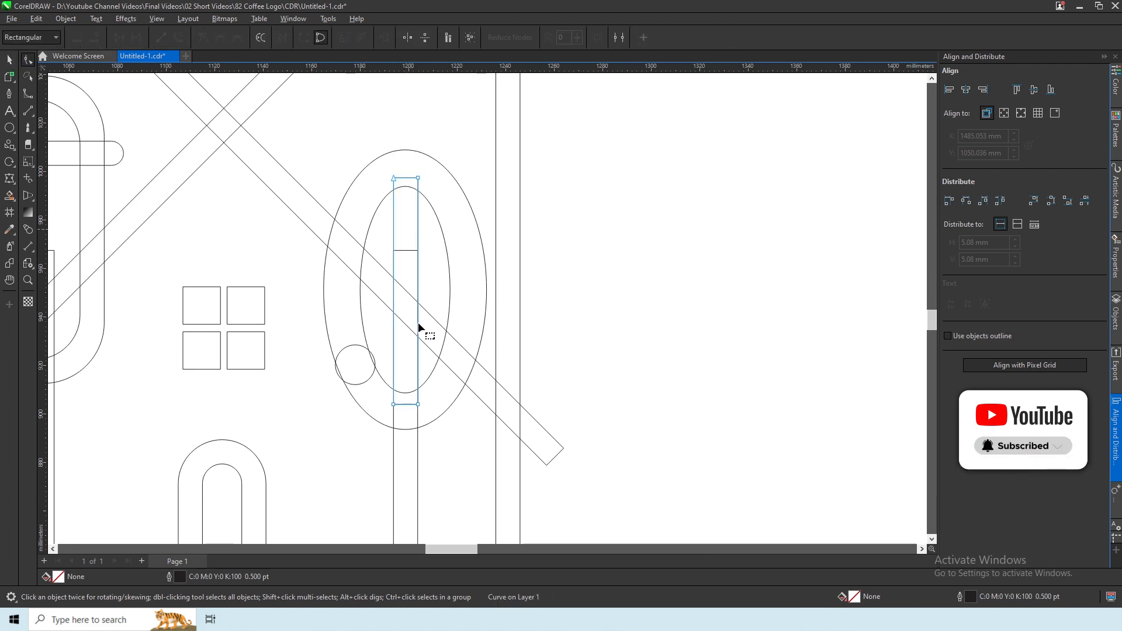
{"action": "scroll", "coordinate": [391, 177], "scroll_direction": "up", "scroll_amount": 1}
{"action": "left_click_drag", "start_coordinate": [390, 369], "coordinate": [419, 317]}
{"action": "left_click_drag", "start_coordinate": [360, 296], "coordinate": [361, 297]}
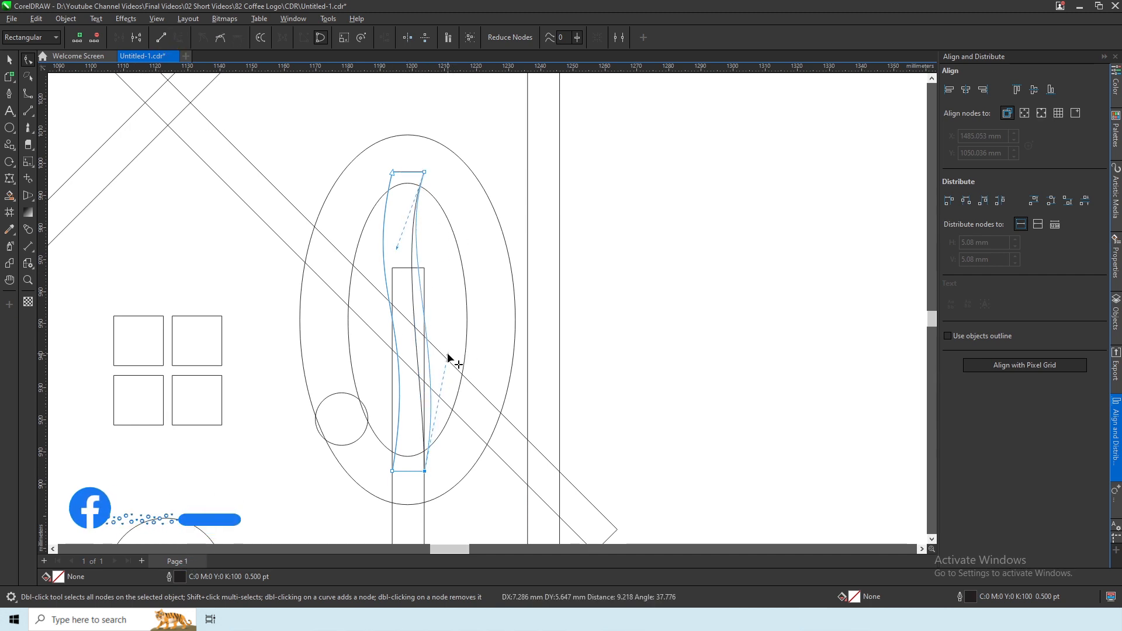
{"action": "left_click_drag", "start_coordinate": [454, 345], "coordinate": [451, 344]}
{"action": "key", "text": "space"}
{"action": "left_click", "coordinate": [647, 182]}
{"action": "scroll", "coordinate": [645, 257], "scroll_direction": "down", "scroll_amount": 1}
{"action": "left_click", "coordinate": [544, 266]}
{"action": "left_click", "coordinate": [477, 272]}
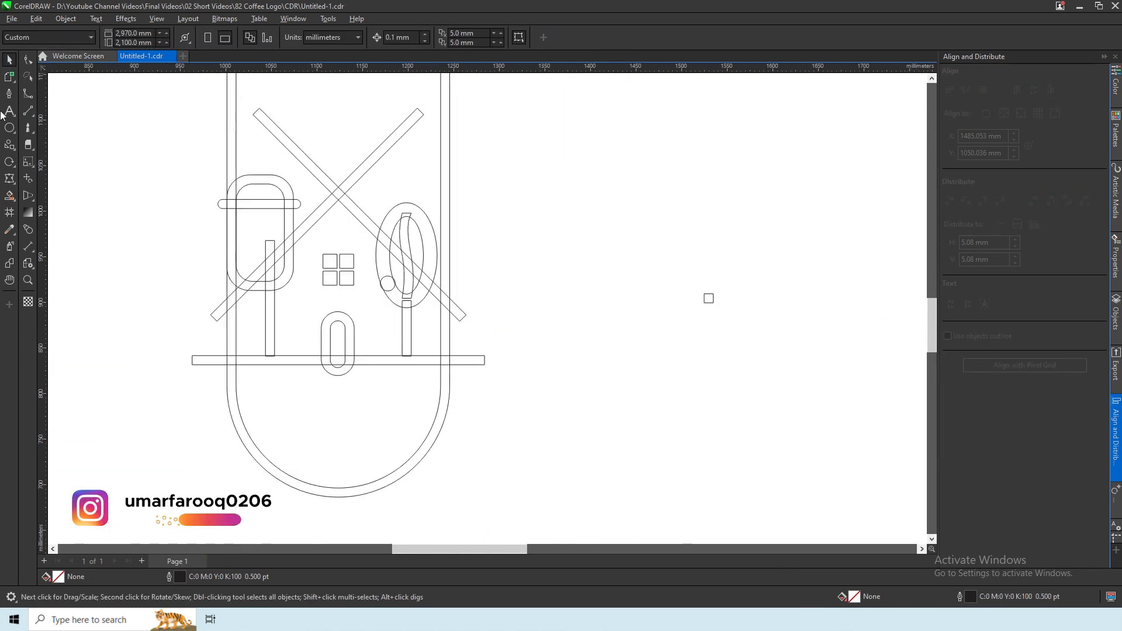
Step: Draw a circle about 149 mm across beside the capsule and add a slightly smaller concentric copy inside it
{"action": "left_click", "coordinate": [10, 127]}
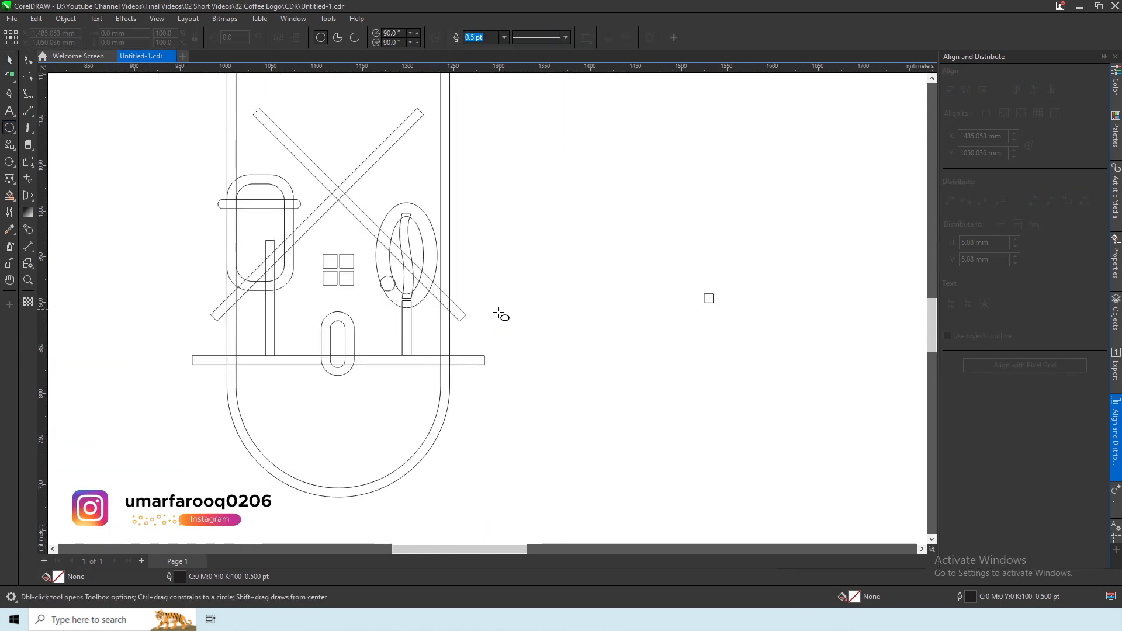
{"action": "left_click_drag", "start_coordinate": [513, 318], "coordinate": [651, 456]}
{"action": "left_click", "coordinate": [34, 17]}
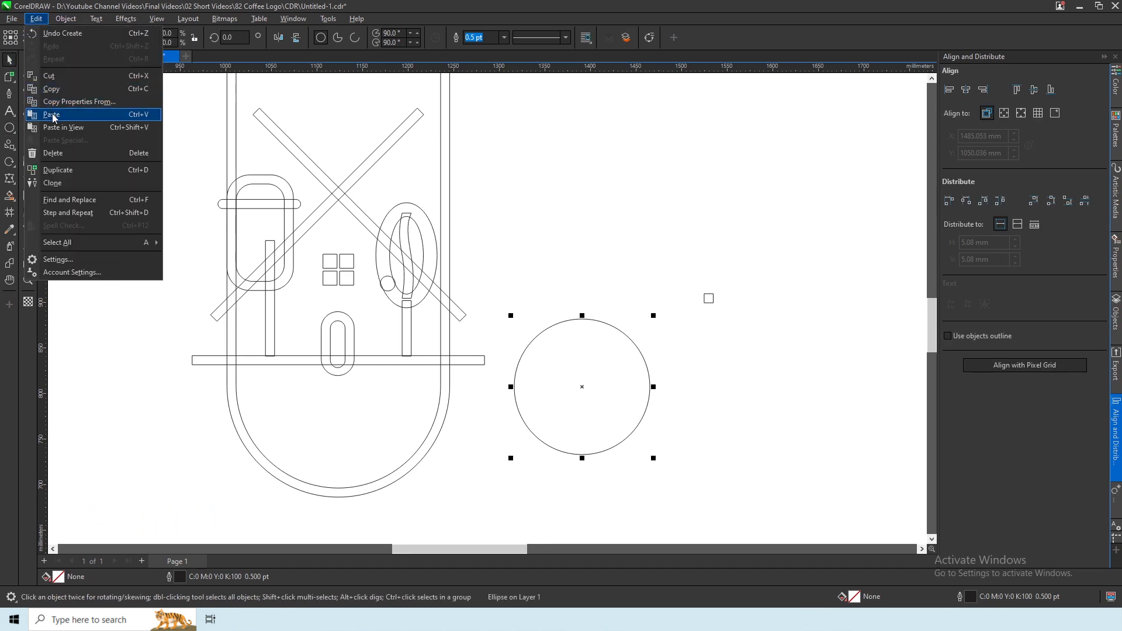
{"action": "left_click", "coordinate": [53, 115]}
{"action": "scroll", "coordinate": [651, 473], "scroll_direction": "up", "scroll_amount": 1}
{"action": "left_click_drag", "start_coordinate": [652, 439], "coordinate": [637, 423]}
{"action": "left_click", "coordinate": [764, 124]}
{"action": "key", "text": "Tab"}
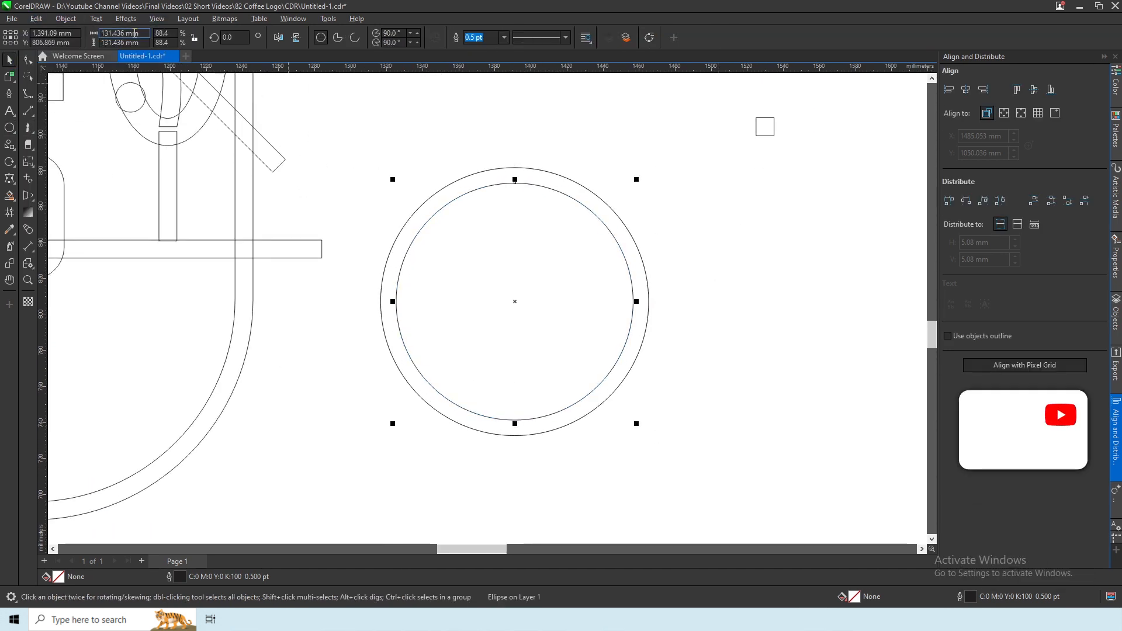
{"action": "key", "text": "Return"}
Step: Move both circles onto the capsule's lower-right curve and group them as one ring
{"action": "scroll", "coordinate": [650, 276], "scroll_direction": "down", "scroll_amount": 1}
{"action": "left_click_drag", "start_coordinate": [699, 443], "coordinate": [468, 164]}
{"action": "left_click_drag", "start_coordinate": [561, 293], "coordinate": [363, 426]}
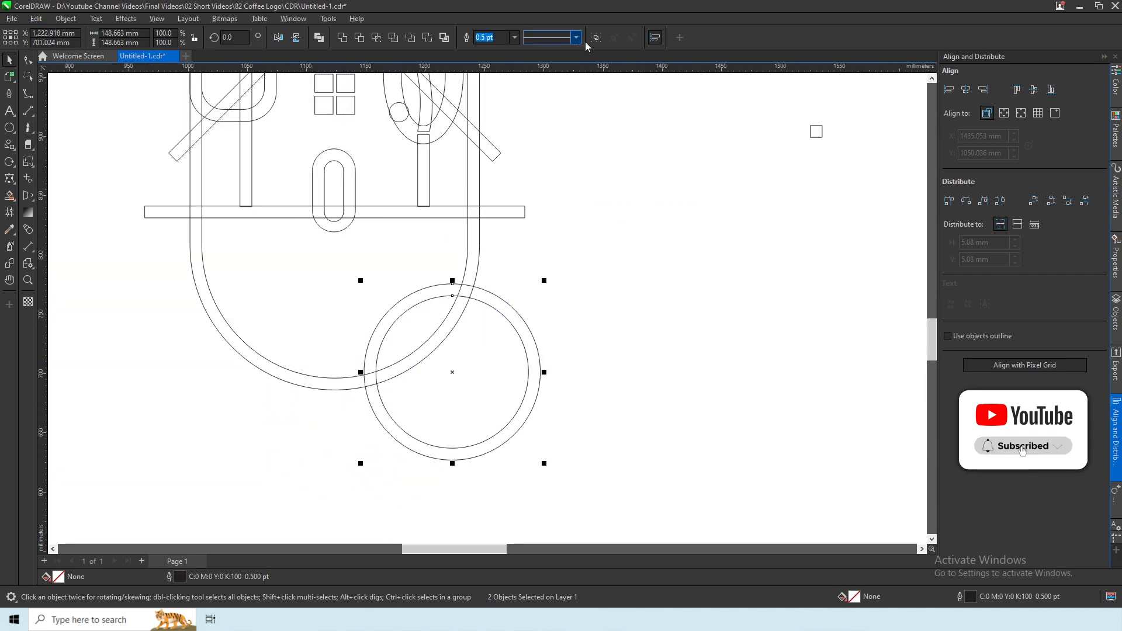
{"action": "key", "text": "ctrl+g"}
Step: Paste three copies of the ring and enlarge them concentrically to about 195.5, 248.8 and 315.1 mm across
{"action": "left_click", "coordinate": [36, 18]}
{"action": "left_click", "coordinate": [52, 89]}
{"action": "left_click", "coordinate": [36, 18]}
{"action": "left_click", "coordinate": [52, 114]}
{"action": "left_click_drag", "start_coordinate": [544, 463], "coordinate": [623, 492]}
{"action": "left_click_drag", "start_coordinate": [544, 464], "coordinate": [857, 526]}
{"action": "scroll", "coordinate": [500, 355], "scroll_direction": "down", "scroll_amount": 1}
{"action": "left_click", "coordinate": [37, 18]}
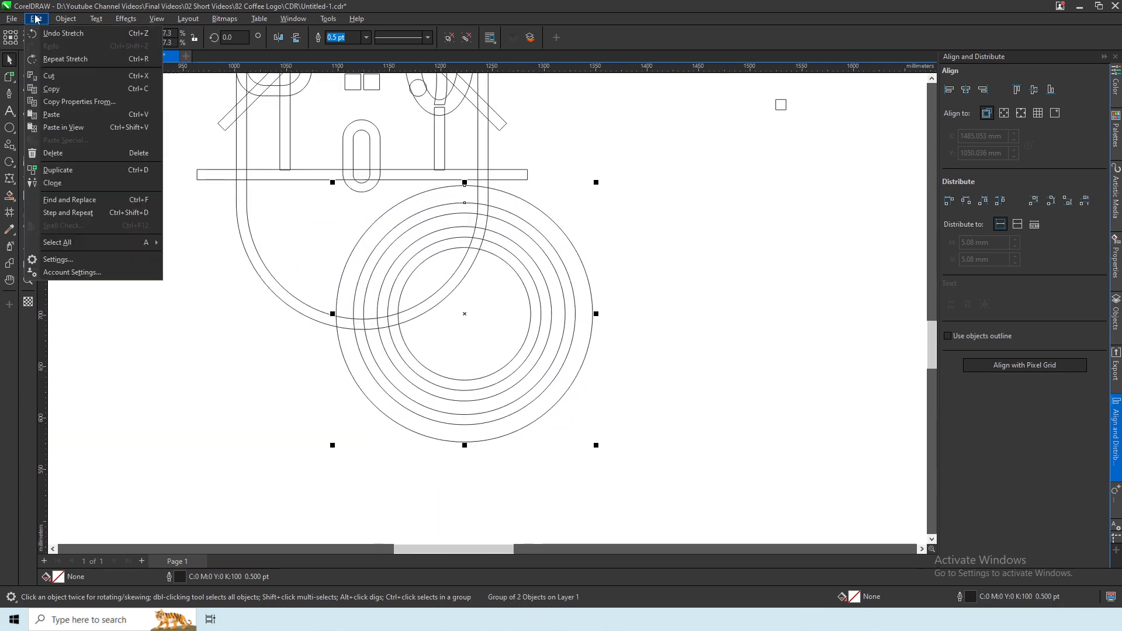
{"action": "left_click", "coordinate": [52, 102]}
{"action": "left_click_drag", "start_coordinate": [544, 392], "coordinate": [817, 481]}
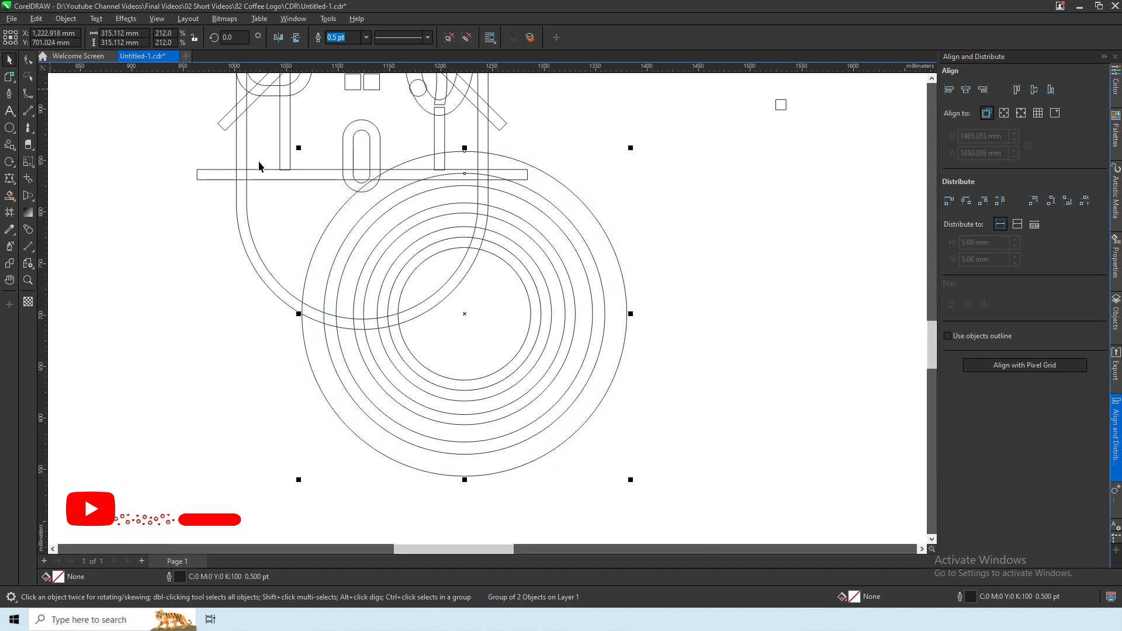
Step: Duplicate the two innermost rings and place the copy over the capsule's lower-left curve
{"action": "left_click", "coordinate": [537, 307]}
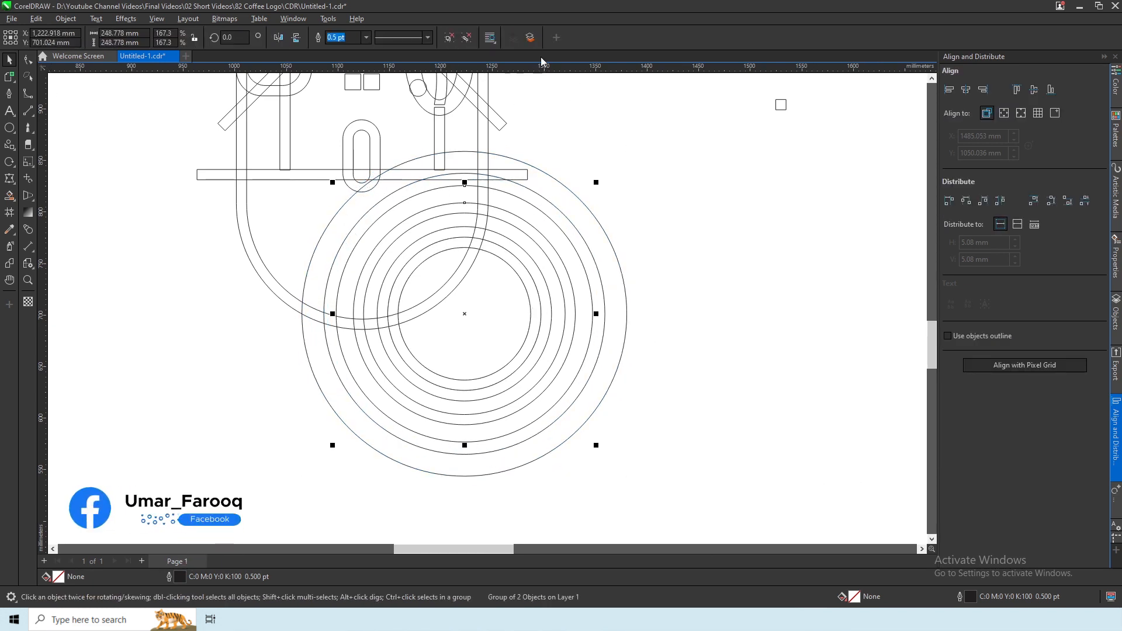
{"action": "left_click", "coordinate": [529, 38]}
{"action": "left_click", "coordinate": [516, 237], "text": "shift"}
{"action": "left_click", "coordinate": [515, 240], "text": "shift"}
{"action": "left_click", "coordinate": [513, 242], "text": "shift"}
{"action": "left_click", "coordinate": [513, 243], "text": "shift"}
{"action": "key", "text": "ctrl+g"}
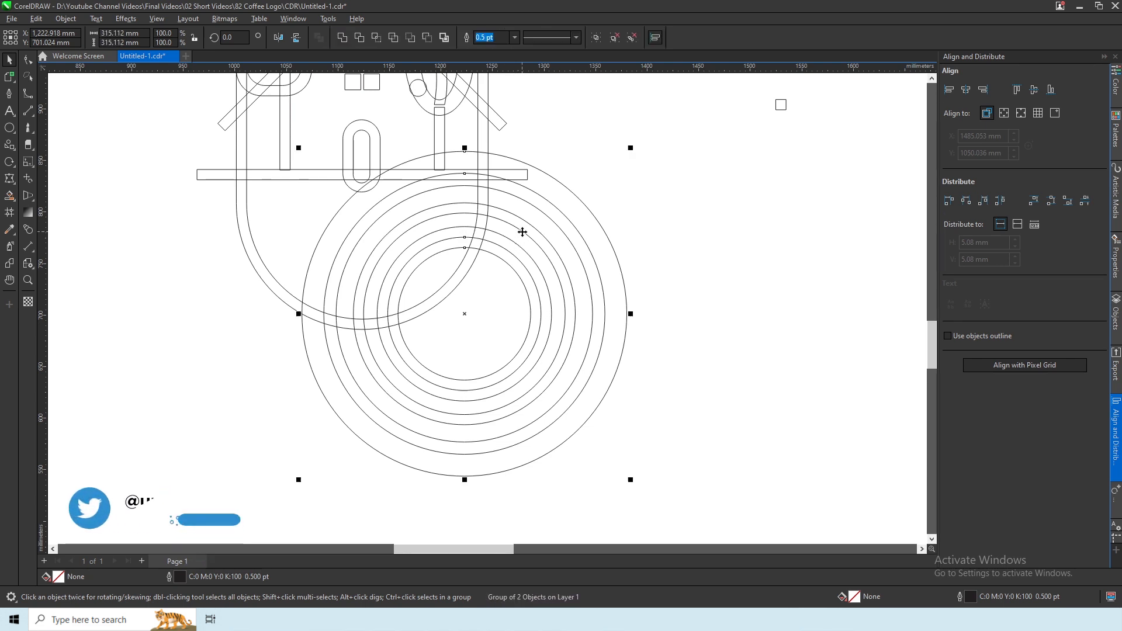
{"action": "left_click", "coordinate": [533, 245]}
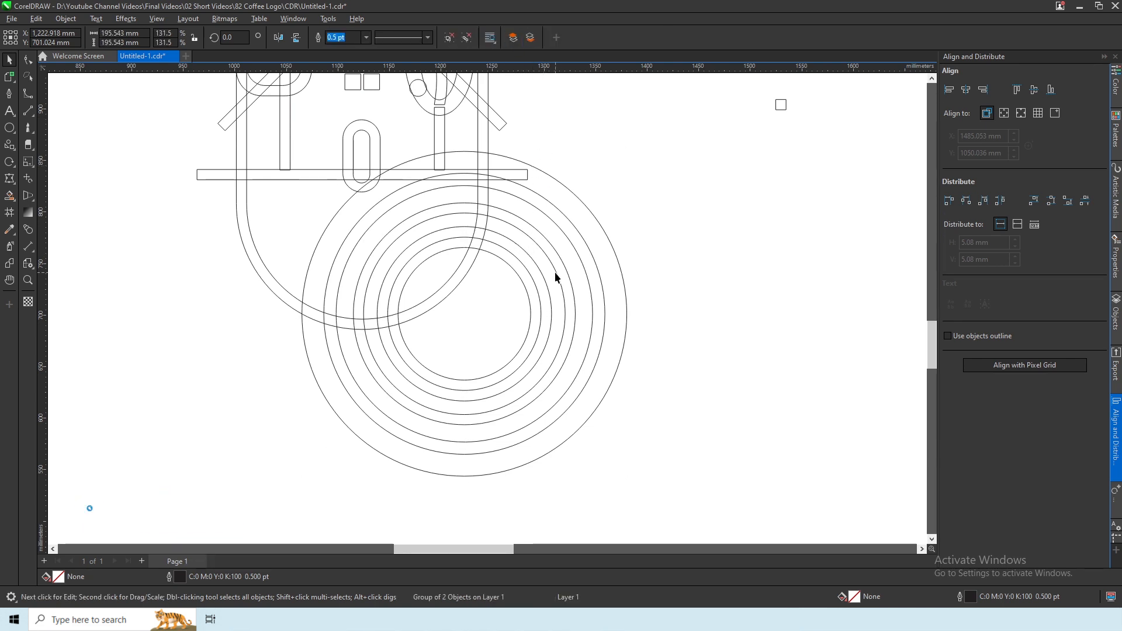
{"action": "left_click", "coordinate": [36, 19]}
{"action": "left_click", "coordinate": [69, 128]}
{"action": "left_click_drag", "start_coordinate": [463, 319], "coordinate": [271, 290]}
{"action": "left_click", "coordinate": [139, 239]}
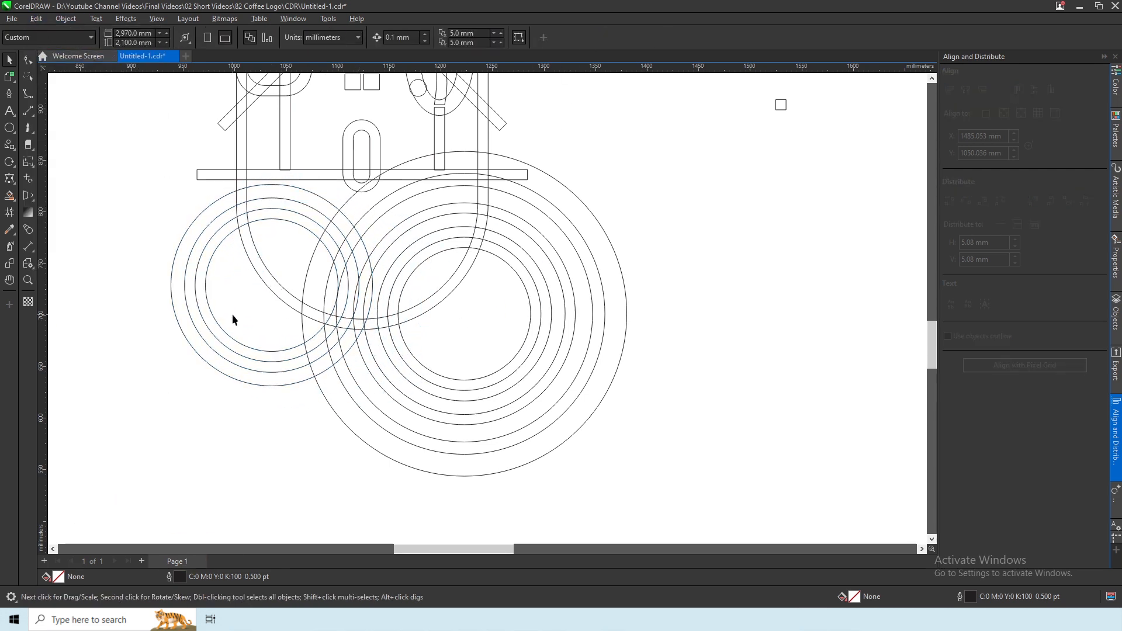
Step: Ungroup the copied left rings and nest a reduced, concentric copy of the inner ring inside them
{"action": "left_click", "coordinate": [190, 226]}
{"action": "key", "text": "ctrl+u"}
{"action": "left_click", "coordinate": [157, 151]}
{"action": "left_click", "coordinate": [217, 231]}
{"action": "left_click", "coordinate": [36, 19]}
{"action": "left_click", "coordinate": [53, 89]}
{"action": "left_click", "coordinate": [37, 19]}
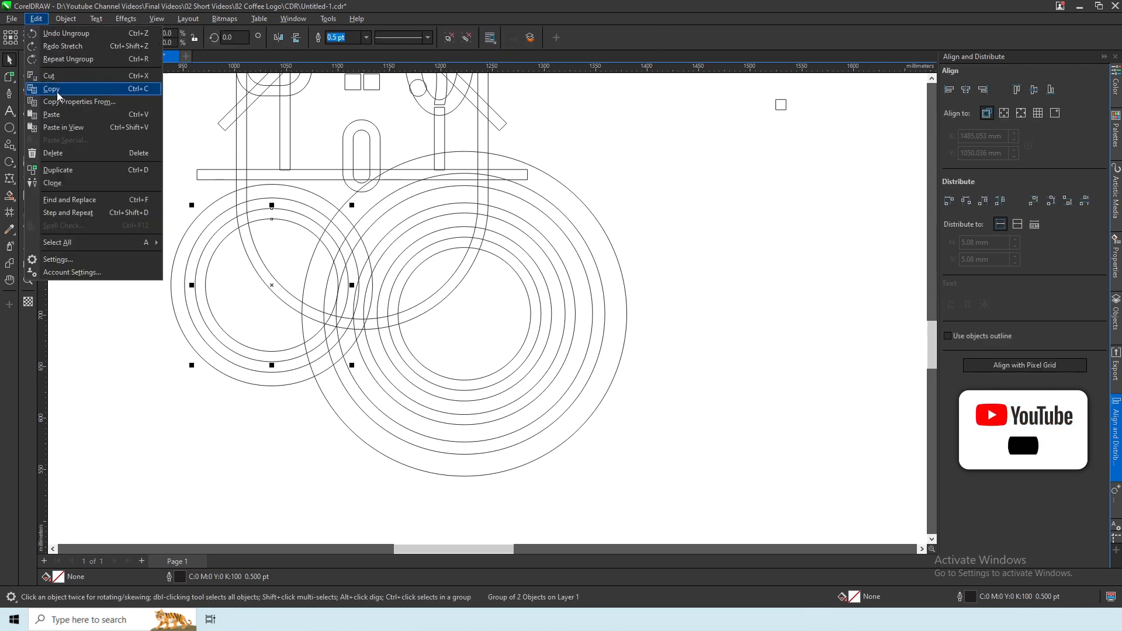
{"action": "left_click", "coordinate": [51, 115]}
{"action": "left_click_drag", "start_coordinate": [341, 353], "coordinate": [339, 350]}
{"action": "scroll", "coordinate": [271, 286], "scroll_direction": "up", "scroll_amount": 2}
{"action": "left_click_drag", "start_coordinate": [386, 178], "coordinate": [378, 185]}
Step: Paste two more copies of the inner left ring and shrink each to nest concentrically inside the previous one
{"action": "left_click", "coordinate": [36, 19]}
{"action": "left_click", "coordinate": [51, 115]}
{"action": "left_click_drag", "start_coordinate": [377, 389], "coordinate": [350, 390]}
{"action": "left_click", "coordinate": [36, 19]}
{"action": "left_click", "coordinate": [52, 114]}
{"action": "left_click_drag", "start_coordinate": [413, 426], "coordinate": [352, 343]}
{"action": "scroll", "coordinate": [321, 340], "scroll_direction": "up", "scroll_amount": 3}
{"action": "scroll", "coordinate": [315, 353], "scroll_direction": "down", "scroll_amount": 2}
Step: Add two further concentric ring copies at the centre of the left set, scaled to about 41.9 mm and 28.3 mm
{"action": "left_click", "coordinate": [37, 18]}
{"action": "left_click", "coordinate": [51, 115]}
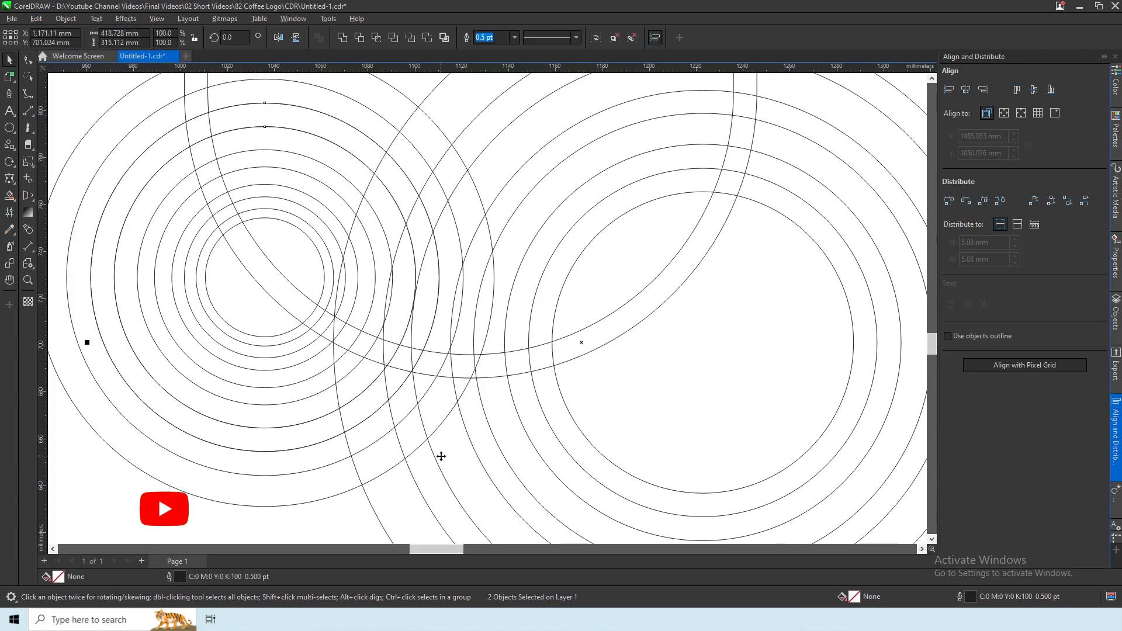
{"action": "left_click_drag", "start_coordinate": [441, 455], "coordinate": [316, 329]}
{"action": "scroll", "coordinate": [276, 293], "scroll_direction": "up", "scroll_amount": 2}
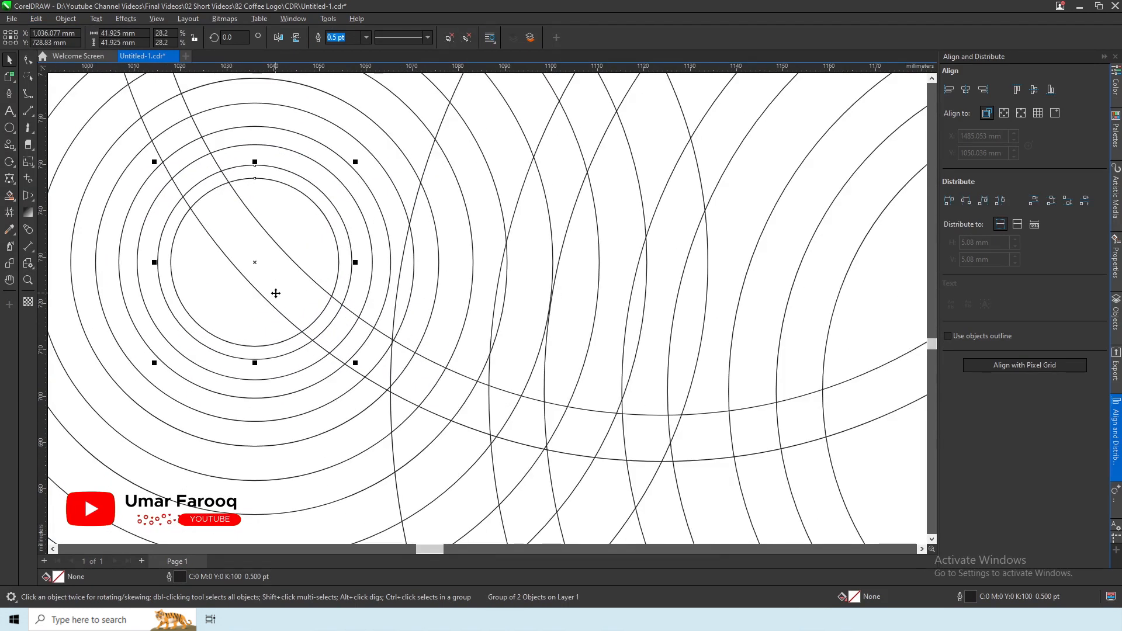
{"action": "scroll", "coordinate": [280, 313], "scroll_direction": "down", "scroll_amount": 2}
{"action": "left_click", "coordinate": [37, 19]}
{"action": "left_click", "coordinate": [51, 115]}
{"action": "left_click_drag", "start_coordinate": [428, 451], "coordinate": [328, 331]}
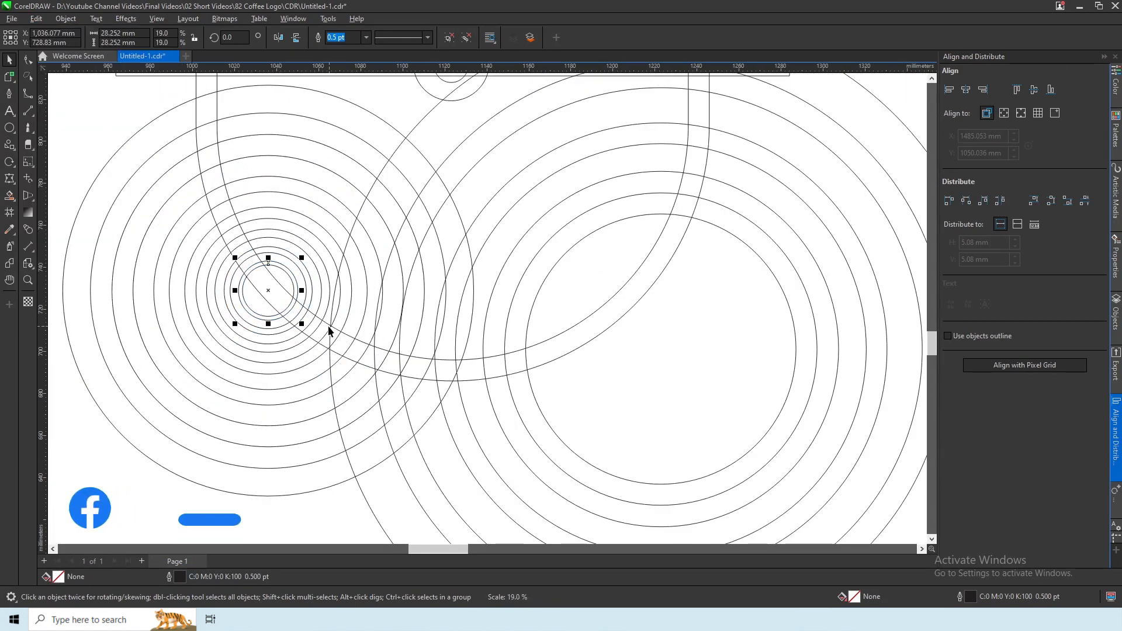
Step: Duplicate the small left rings into the large right set and centre them on it horizontally and vertically
{"action": "left_click", "coordinate": [295, 286], "text": "shift"}
{"action": "left_click_drag", "start_coordinate": [286, 219], "coordinate": [663, 488]}
{"action": "left_click", "coordinate": [966, 90]}
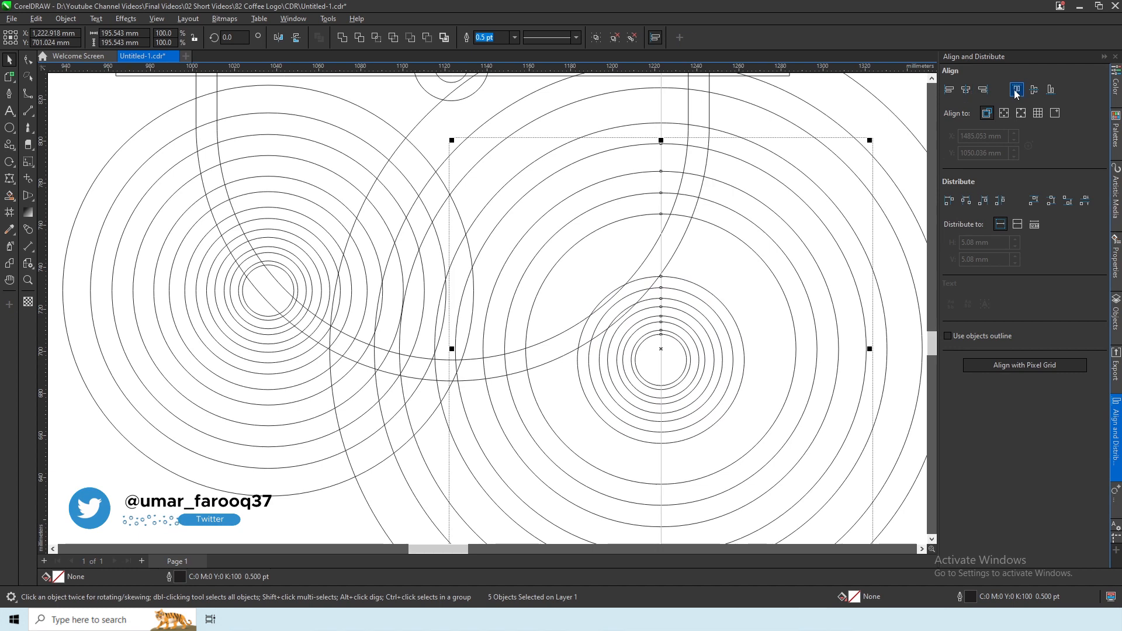
{"action": "left_click", "coordinate": [1033, 90]}
{"action": "left_click", "coordinate": [779, 368]}
{"action": "left_click", "coordinate": [235, 516]}
Step: Copy the outermost of the small rings in the right set and enlarge the copy concentrically to fill the gap
{"action": "left_click", "coordinate": [744, 361]}
{"action": "scroll", "coordinate": [408, 161], "scroll_direction": "down", "scroll_amount": 1}
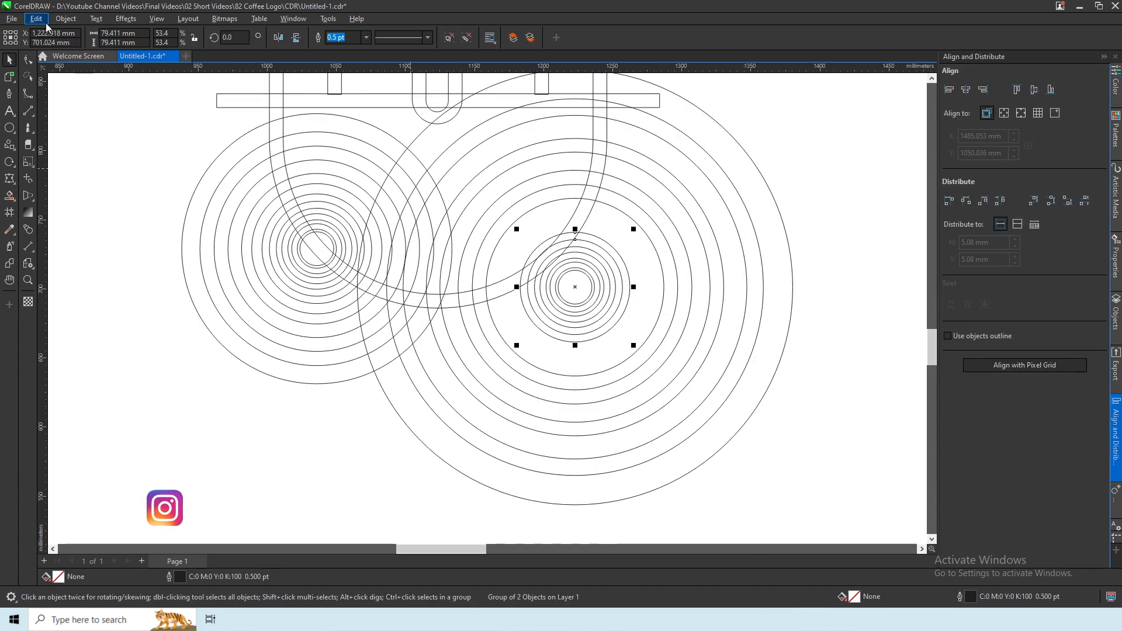
{"action": "left_click", "coordinate": [36, 18]}
{"action": "left_click", "coordinate": [47, 92]}
{"action": "left_click", "coordinate": [36, 18]}
{"action": "left_click", "coordinate": [47, 105]}
{"action": "scroll", "coordinate": [649, 312], "scroll_direction": "up", "scroll_amount": 1}
{"action": "left_click_drag", "start_coordinate": [625, 360], "coordinate": [647, 381]}
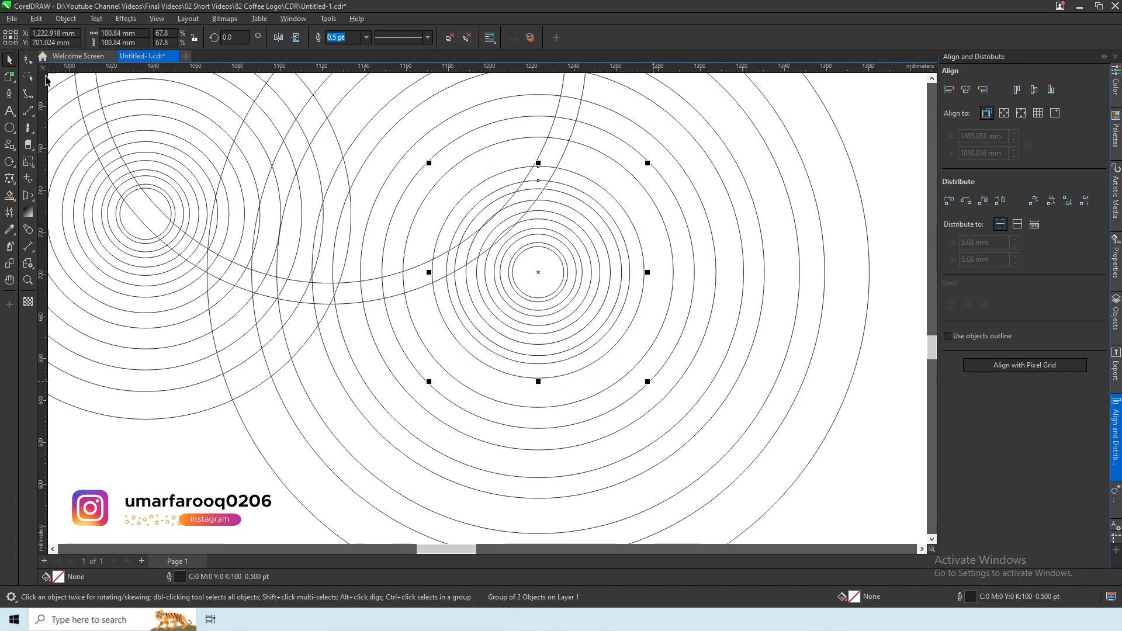
{"action": "left_click_drag", "start_coordinate": [883, 443], "coordinate": [412, 161]}
{"action": "left_click_drag", "start_coordinate": [648, 381], "coordinate": [661, 395]}
Step: Save the drawing and delete the spare small square beside the artwork
{"action": "scroll", "coordinate": [410, 347], "scroll_direction": "down", "scroll_amount": 2}
{"action": "left_click", "coordinate": [292, 138]}
{"action": "key", "text": "ctrl+s"}
{"action": "scroll", "coordinate": [275, 159], "scroll_direction": "up", "scroll_amount": 1}
{"action": "scroll", "coordinate": [438, 357], "scroll_direction": "up", "scroll_amount": 1}
{"action": "left_click_drag", "start_coordinate": [754, 173], "coordinate": [925, 276]}
{"action": "key", "text": "Delete"}
Step: Smart-fill the sections of the horizontal ground bar that lie between the capsule's outer walls
{"action": "scroll", "coordinate": [312, 301], "scroll_direction": "up", "scroll_amount": 2}
{"action": "left_click", "coordinate": [9, 195]}
{"action": "left_click", "coordinate": [272, 278]}
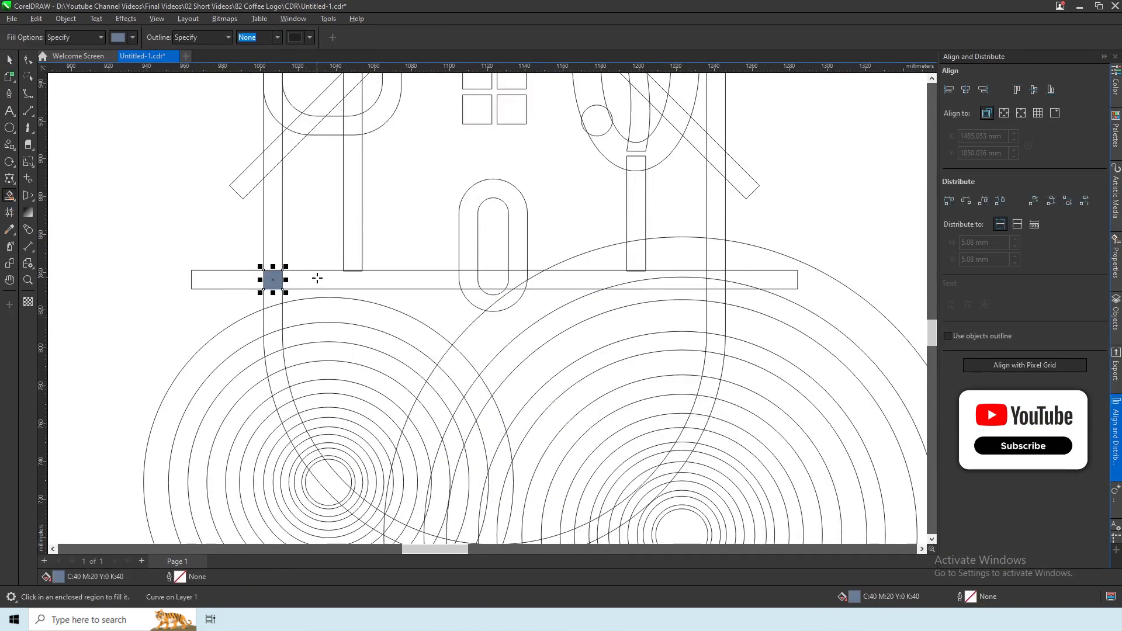
{"action": "left_click", "coordinate": [374, 280]}
{"action": "left_click", "coordinate": [471, 278]}
{"action": "scroll", "coordinate": [716, 282], "scroll_direction": "up", "scroll_amount": 2}
{"action": "left_click", "coordinate": [718, 277]}
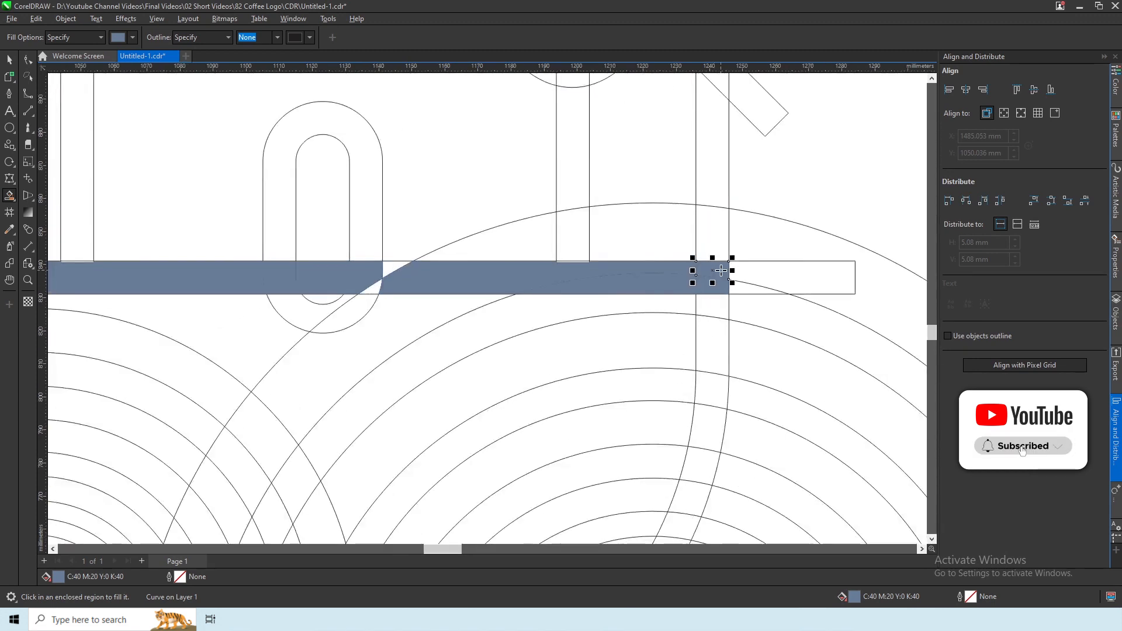
{"action": "left_click", "coordinate": [392, 271]}
Step: Smart-fill the house's left wall, both roof slopes and the left side of the tree ring with its rounded end
{"action": "scroll", "coordinate": [666, 367], "scroll_direction": "down", "scroll_amount": 2}
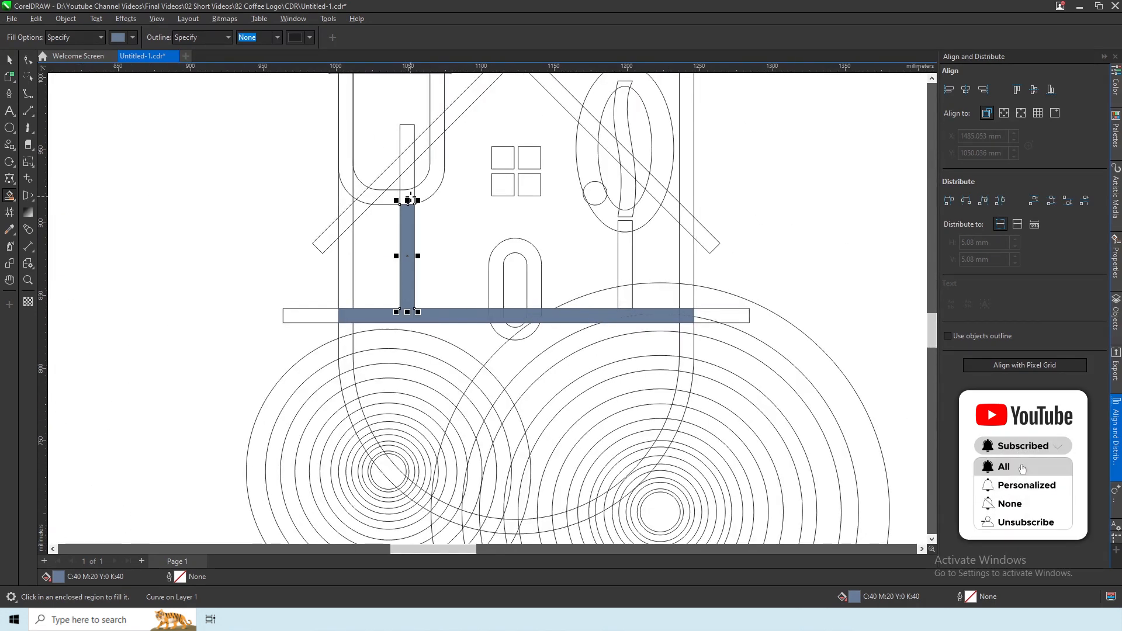
{"action": "left_click", "coordinate": [411, 198]}
{"action": "scroll", "coordinate": [412, 230], "scroll_direction": "up", "scroll_amount": 1}
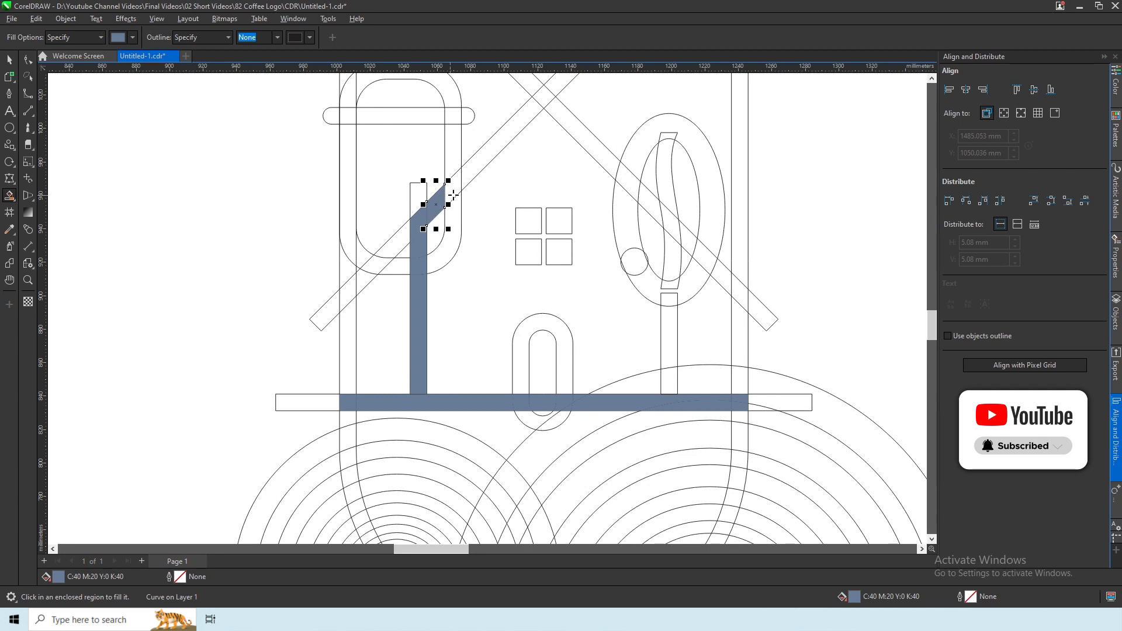
{"action": "left_click", "coordinate": [453, 196]}
{"action": "scroll", "coordinate": [453, 195], "scroll_direction": "down", "scroll_amount": 3}
{"action": "left_click", "coordinate": [472, 200]}
{"action": "scroll", "coordinate": [497, 158], "scroll_direction": "up", "scroll_amount": 2}
{"action": "left_click", "coordinate": [506, 166]}
{"action": "left_click", "coordinate": [552, 211]}
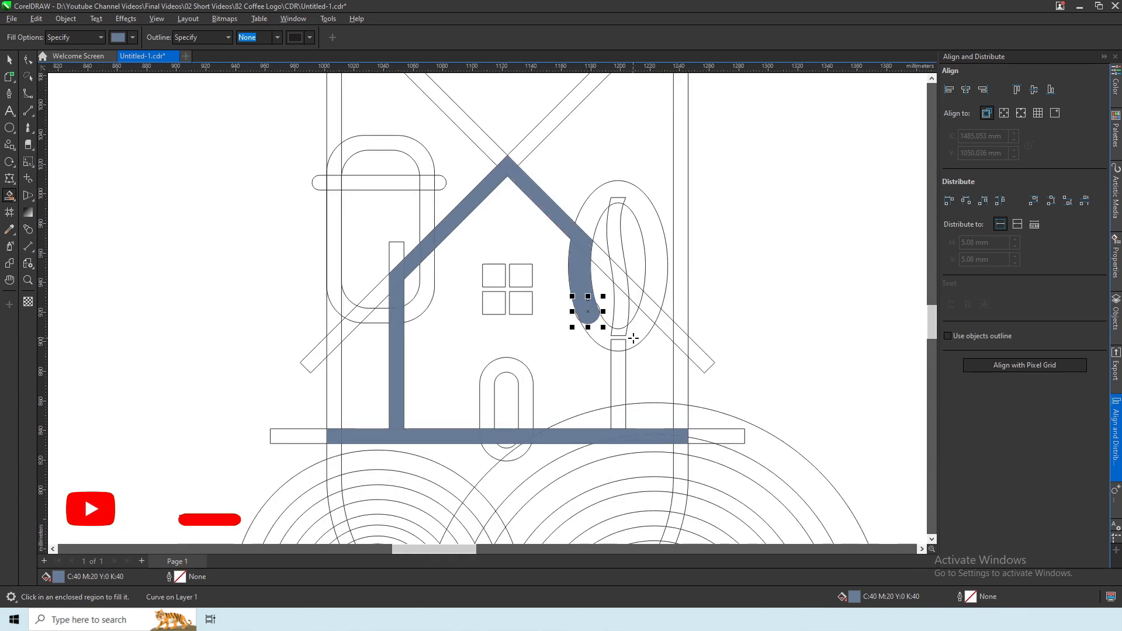
Step: Smart-fill the tree's wavy vein, its trunk, the door frame and the four window panes
{"action": "left_click", "coordinate": [614, 207]}
{"action": "left_click", "coordinate": [620, 295]}
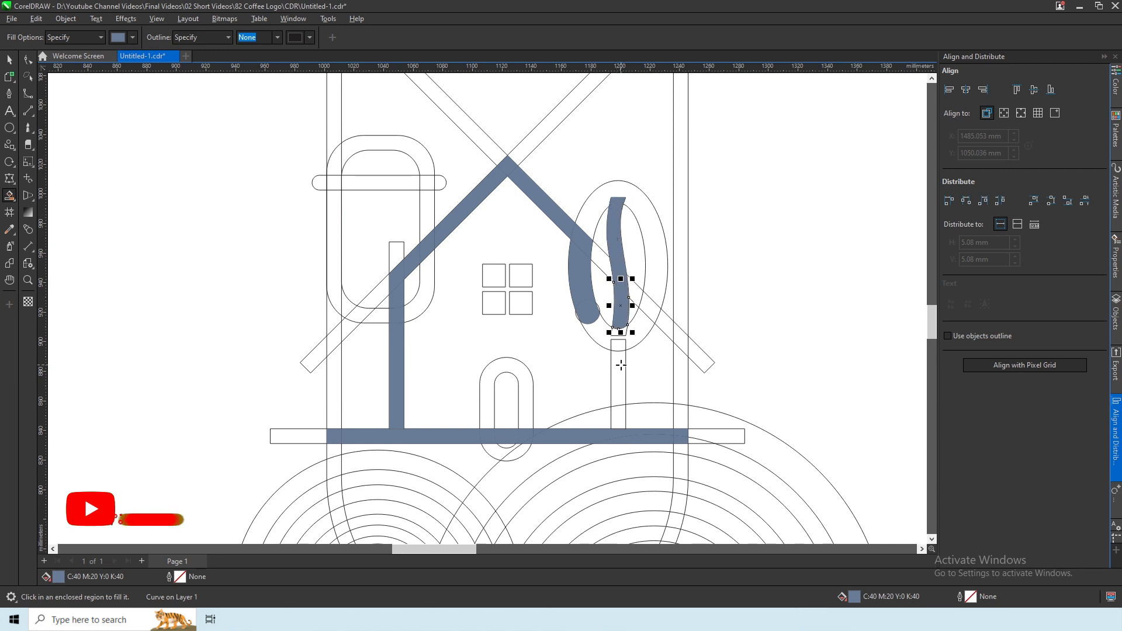
{"action": "left_click", "coordinate": [617, 391]}
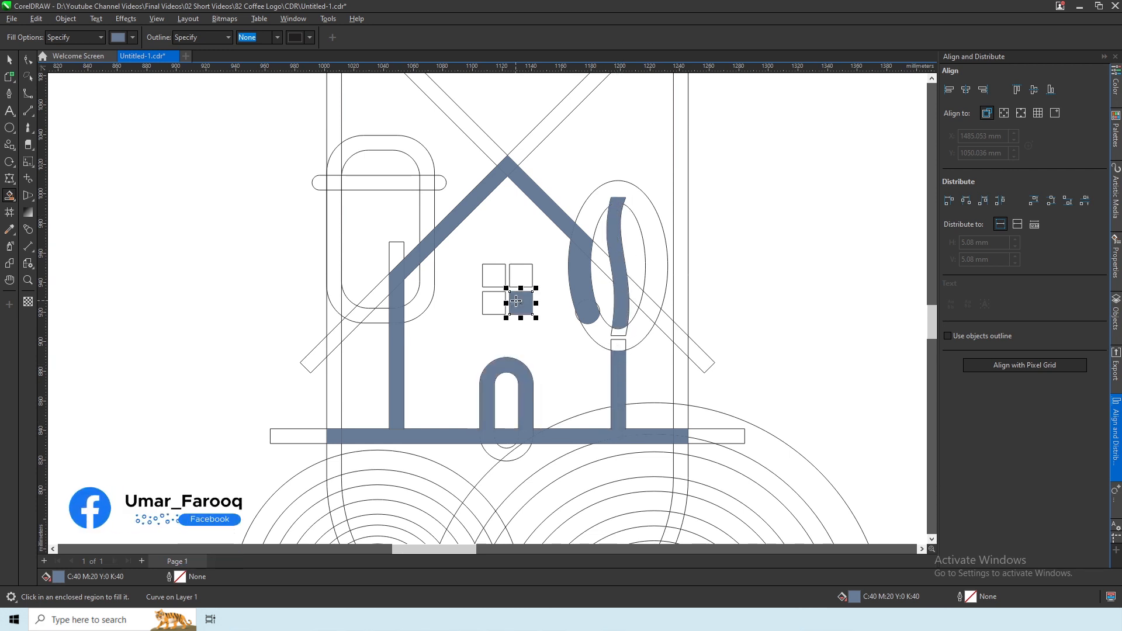
{"action": "key", "text": "space"}
{"action": "left_click", "coordinate": [142, 246]}
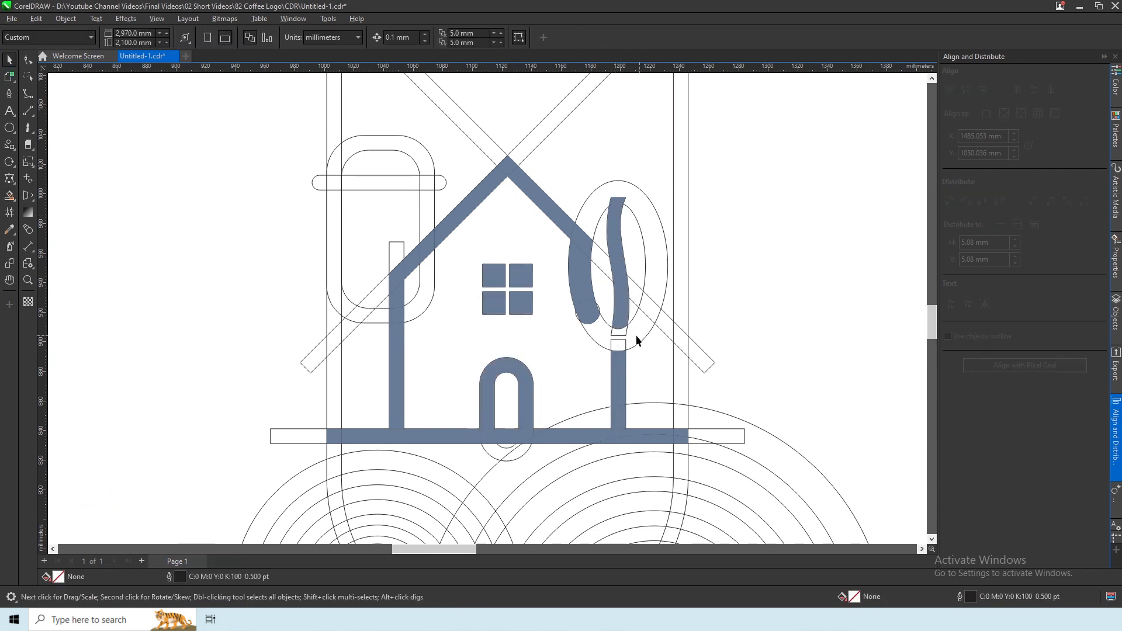
Step: Extend the trunk bar upward until it overlaps the lower end of the wavy vein
{"action": "left_click", "coordinate": [619, 339]}
{"action": "scroll", "coordinate": [619, 339], "scroll_direction": "up", "scroll_amount": 2}
{"action": "left_click_drag", "start_coordinate": [618, 338], "coordinate": [617, 330]}
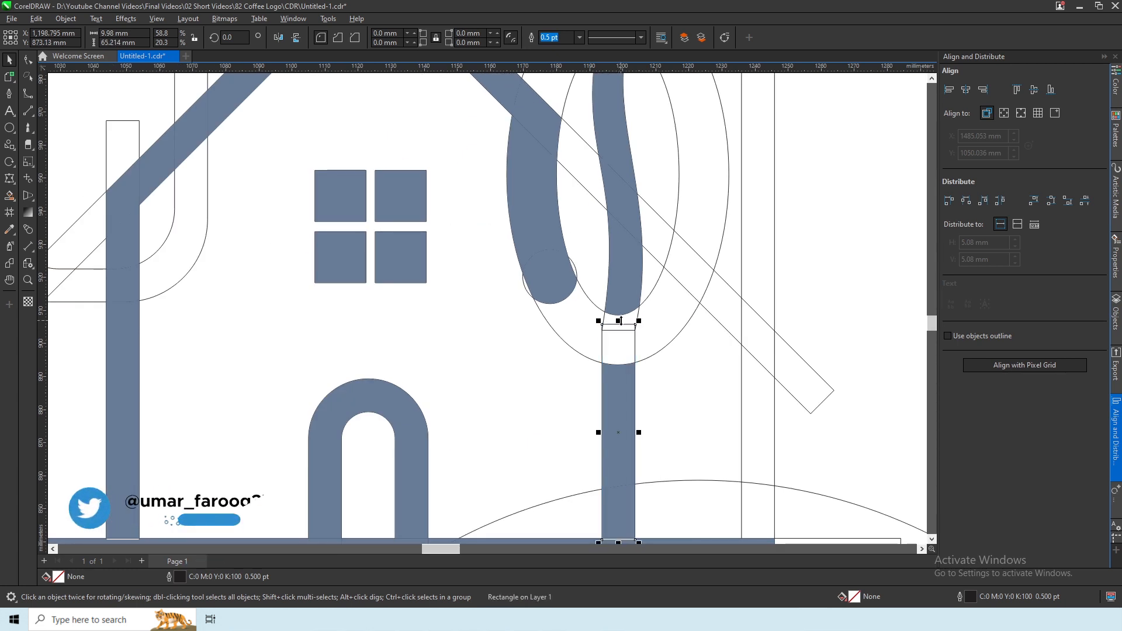
Step: Smart-fill the gap between the trunk and the vein and the remaining right side of the tree ring
{"action": "left_click", "coordinate": [9, 195]}
{"action": "scroll", "coordinate": [628, 319], "scroll_direction": "up", "scroll_amount": 3}
{"action": "left_click", "coordinate": [611, 290]}
{"action": "left_click", "coordinate": [598, 341]}
{"action": "left_click", "coordinate": [630, 308]}
{"action": "scroll", "coordinate": [713, 311], "scroll_direction": "down", "scroll_amount": 4}
{"action": "left_click", "coordinate": [697, 229]}
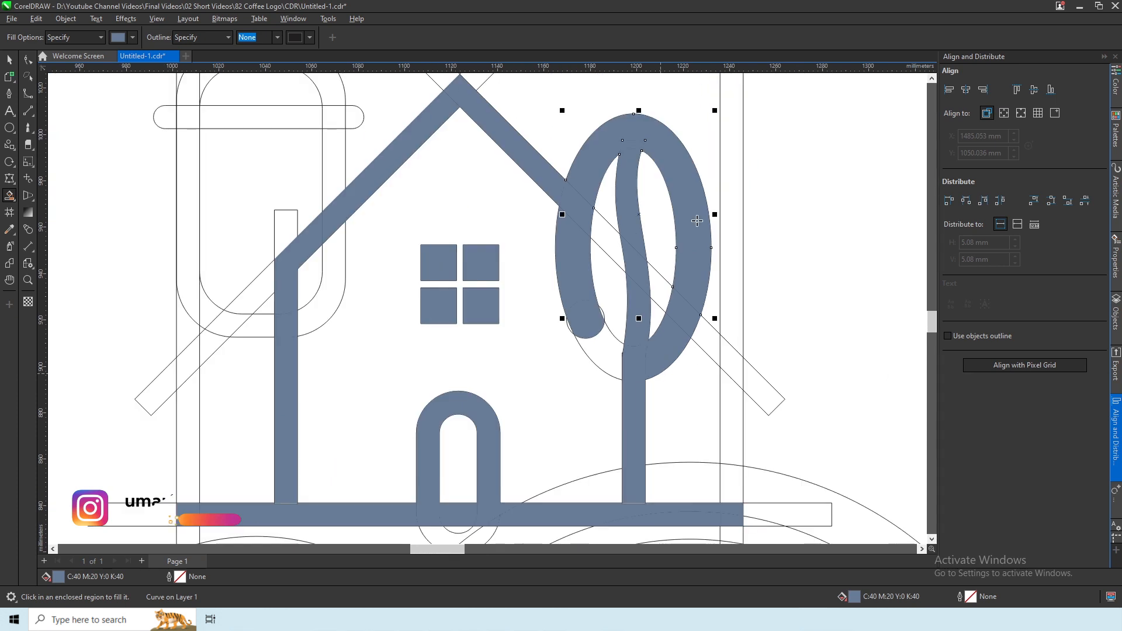
{"action": "scroll", "coordinate": [646, 355], "scroll_direction": "down", "scroll_amount": 3}
{"action": "scroll", "coordinate": [600, 215], "scroll_direction": "up", "scroll_amount": 1}
Step: Select the whole drawing and place a duplicate of it to the right
{"action": "left_click", "coordinate": [9, 60]}
{"action": "left_click", "coordinate": [549, 216]}
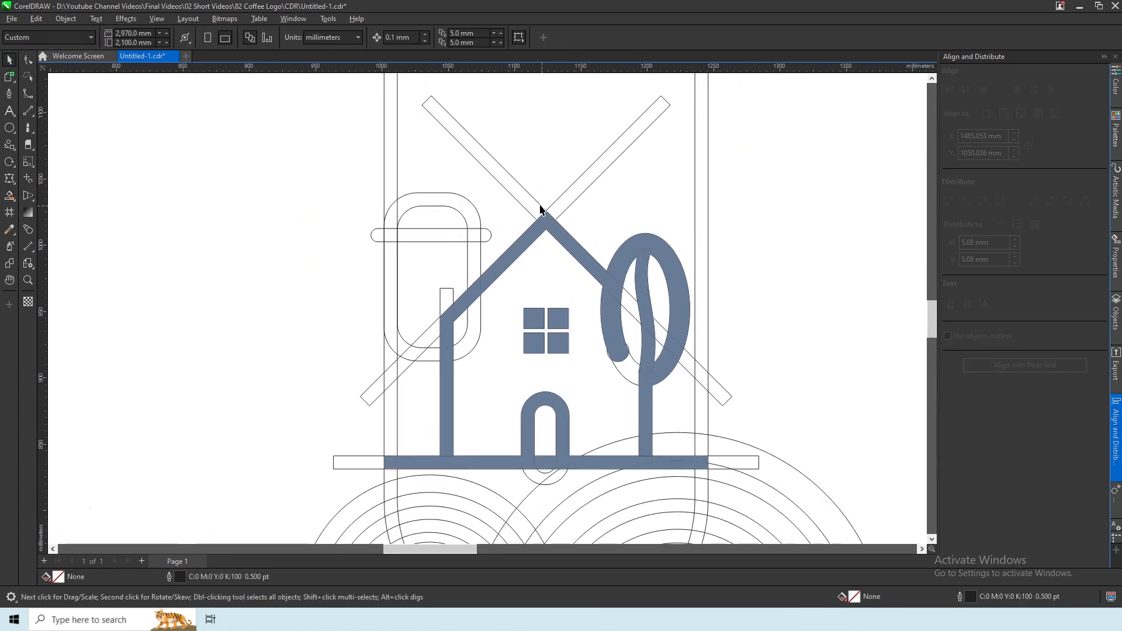
{"action": "scroll", "coordinate": [445, 272], "scroll_direction": "down", "scroll_amount": 5}
{"action": "left_click_drag", "start_coordinate": [373, 133], "coordinate": [660, 498]}
{"action": "left_click_drag", "start_coordinate": [476, 278], "coordinate": [880, 401]}
{"action": "right_click", "coordinate": [879, 401]}
Step: Delete the two crossing diagonal construction bars behind the roof
{"action": "scroll", "coordinate": [458, 263], "scroll_direction": "up", "scroll_amount": 6}
{"action": "left_click", "coordinate": [472, 222]}
{"action": "key", "text": "Delete"}
{"action": "left_click", "coordinate": [547, 215]}
{"action": "key", "text": "Delete"}
{"action": "left_click", "coordinate": [614, 411]}
{"action": "scroll", "coordinate": [545, 349], "scroll_direction": "down", "scroll_amount": 3}
{"action": "scroll", "coordinate": [569, 427], "scroll_direction": "up", "scroll_amount": 4}
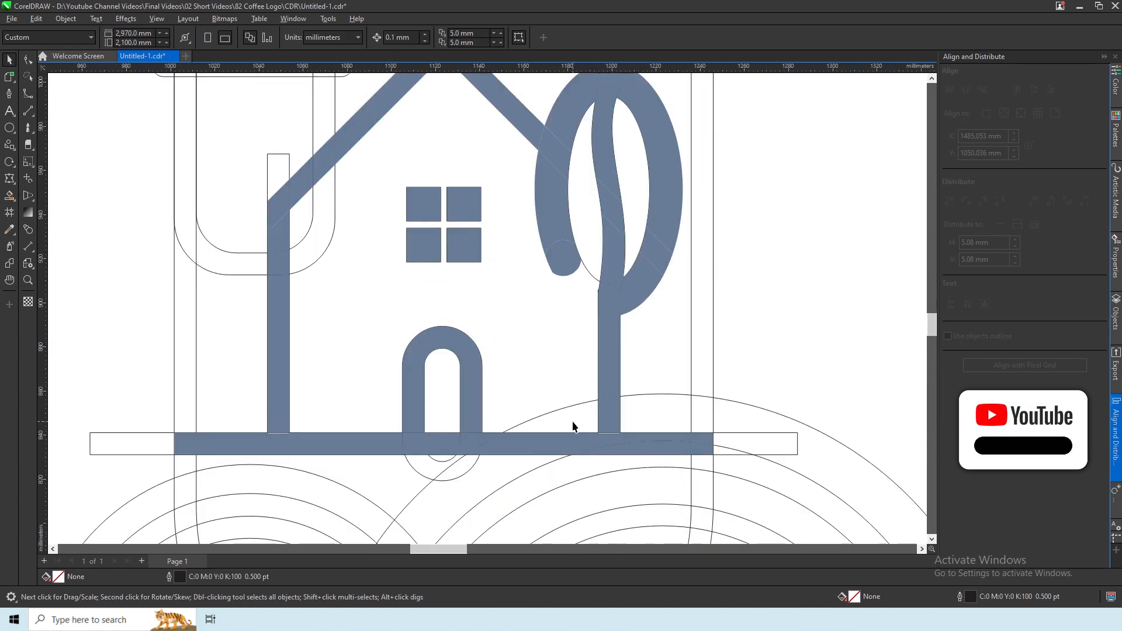
Step: Delete the outline bars behind the house's left wall and the horizontal ground line
{"action": "left_click", "coordinate": [274, 182]}
{"action": "key", "text": "Delete"}
{"action": "scroll", "coordinate": [335, 414], "scroll_direction": "down", "scroll_amount": 1}
{"action": "left_click", "coordinate": [169, 443]}
{"action": "key", "text": "Delete"}
Step: Smart-fill the sliver where the house's left wall meets the ground bar and delete the wall's leftover outline
{"action": "scroll", "coordinate": [284, 431], "scroll_direction": "up", "scroll_amount": 12}
{"action": "left_click", "coordinate": [7, 198]}
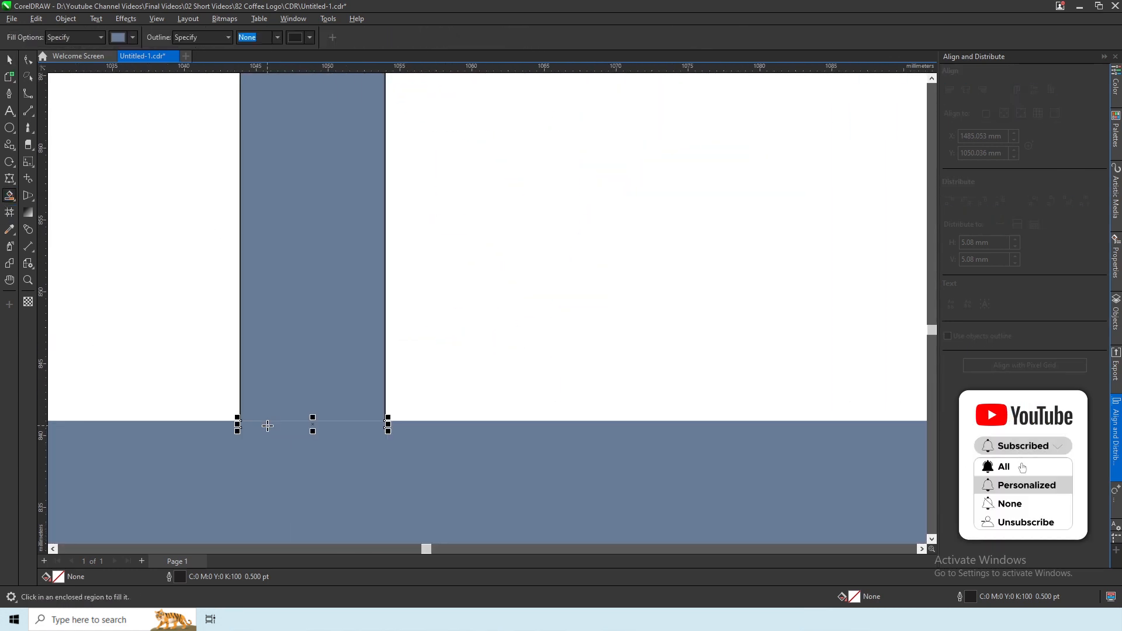
{"action": "left_click", "coordinate": [268, 425]}
{"action": "left_click", "coordinate": [9, 60]}
{"action": "scroll", "coordinate": [406, 418], "scroll_direction": "up", "scroll_amount": 2}
{"action": "left_click", "coordinate": [354, 384]}
{"action": "key", "text": "Delete"}
{"action": "scroll", "coordinate": [584, 420], "scroll_direction": "down", "scroll_amount": 6}
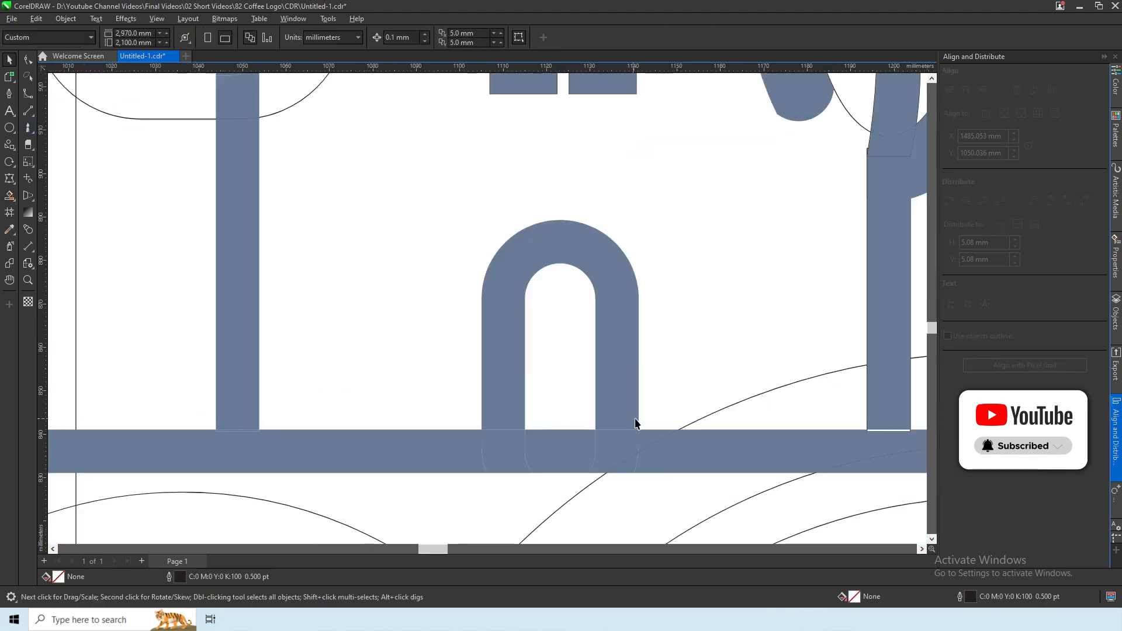
Step: Smart-fill the gap where the tree trunk meets the ground bar and delete the trunk's leftover outline
{"action": "scroll", "coordinate": [675, 414], "scroll_direction": "up", "scroll_amount": 7}
{"action": "left_click", "coordinate": [7, 198]}
{"action": "left_click", "coordinate": [556, 412]}
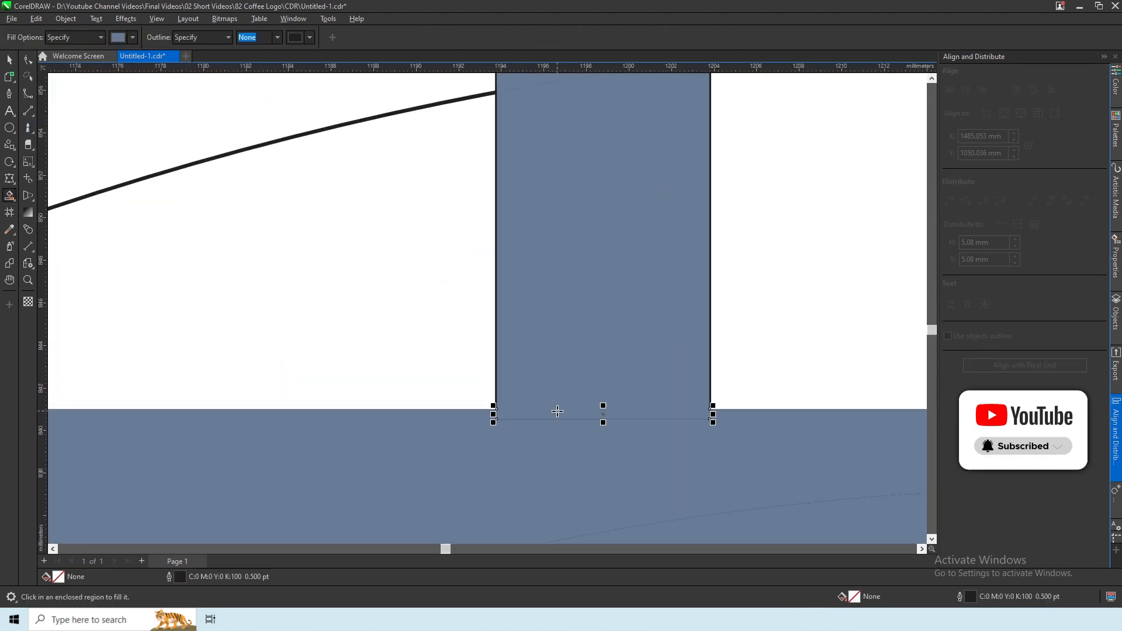
{"action": "left_click", "coordinate": [9, 61]}
{"action": "left_click", "coordinate": [495, 197]}
{"action": "key", "text": "Delete"}
Step: Delete the remaining construction outline at the tree and check the trunk joint and window panes for gaps
{"action": "scroll", "coordinate": [499, 399], "scroll_direction": "down", "scroll_amount": 6}
{"action": "scroll", "coordinate": [514, 337], "scroll_direction": "down", "scroll_amount": 1}
{"action": "scroll", "coordinate": [501, 265], "scroll_direction": "up", "scroll_amount": 1}
{"action": "left_click", "coordinate": [498, 247]}
{"action": "key", "text": "Delete"}
{"action": "scroll", "coordinate": [555, 259], "scroll_direction": "down", "scroll_amount": 1}
{"action": "scroll", "coordinate": [529, 275], "scroll_direction": "up", "scroll_amount": 10}
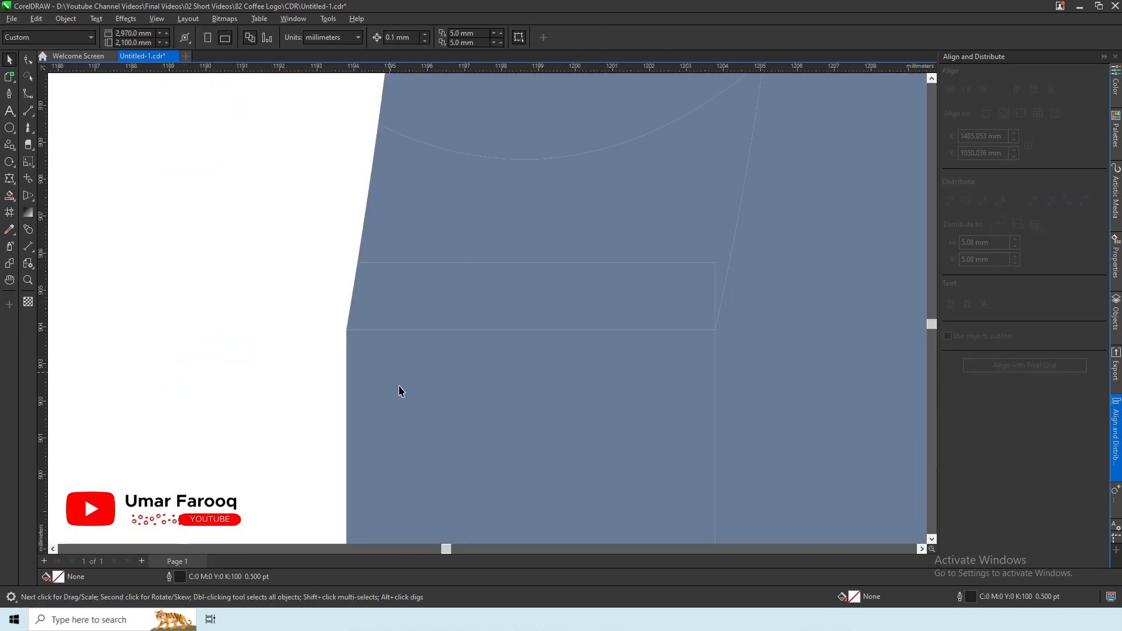
{"action": "scroll", "coordinate": [614, 393], "scroll_direction": "down", "scroll_amount": 9}
{"action": "scroll", "coordinate": [458, 201], "scroll_direction": "up", "scroll_amount": 11}
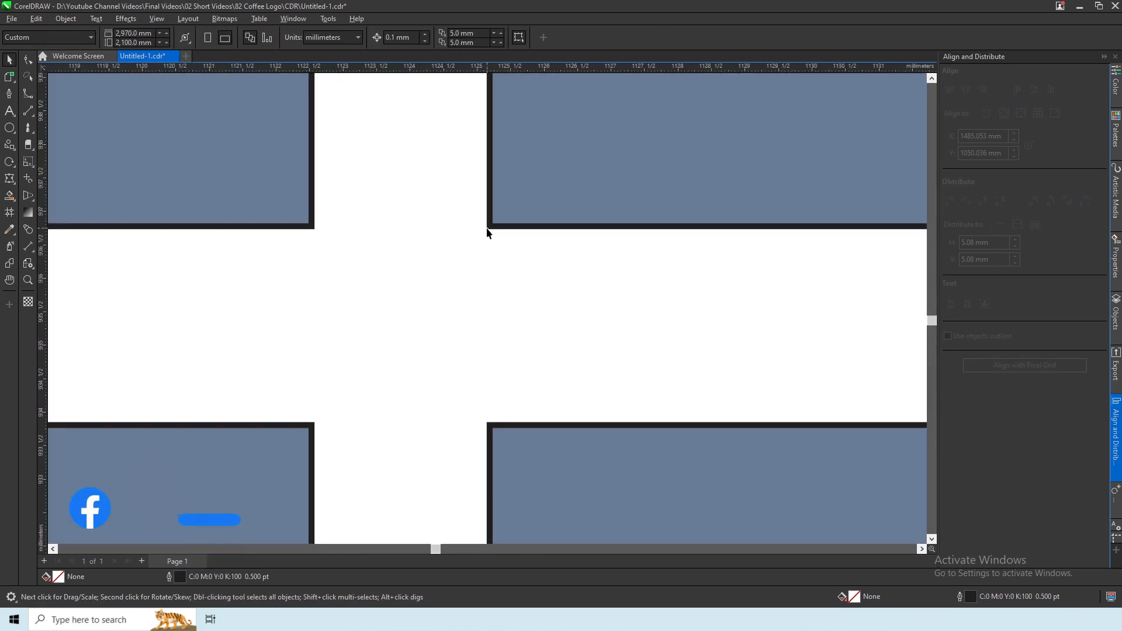
{"action": "scroll", "coordinate": [437, 253], "scroll_direction": "down", "scroll_amount": 10}
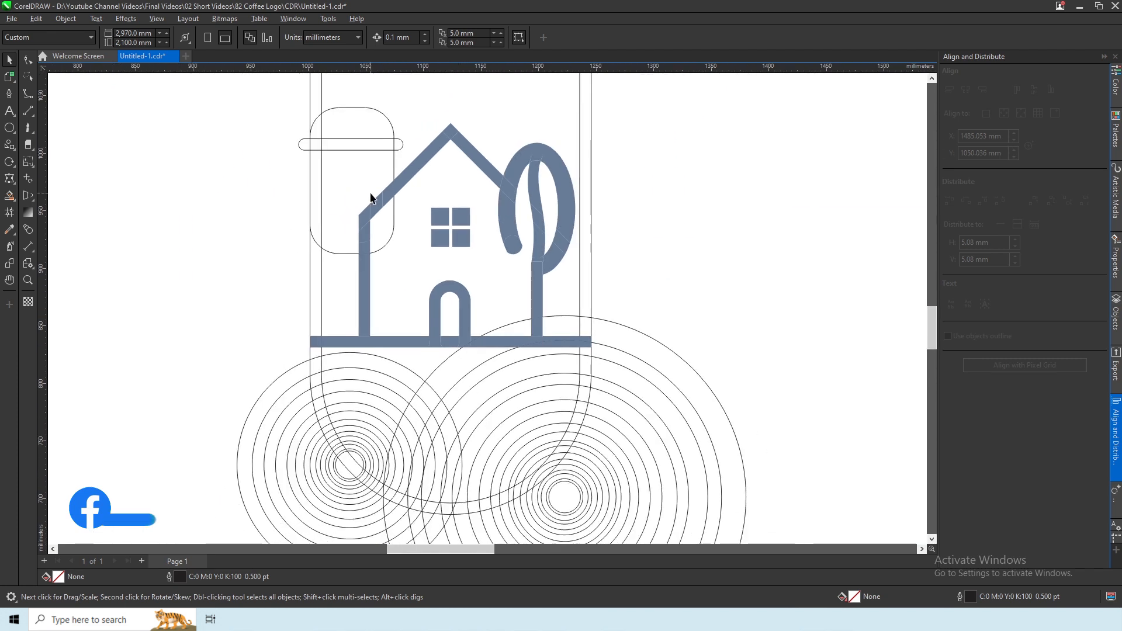
Step: Undo the last deletion to restore the inner rounded rectangle of the silo beside the house
{"action": "scroll", "coordinate": [371, 199], "scroll_direction": "up", "scroll_amount": 2}
{"action": "key", "text": "ctrl+z"}
{"action": "left_click", "coordinate": [223, 182]}
{"action": "scroll", "coordinate": [485, 301], "scroll_direction": "down", "scroll_amount": 3}
{"action": "scroll", "coordinate": [524, 367], "scroll_direction": "up", "scroll_amount": 2}
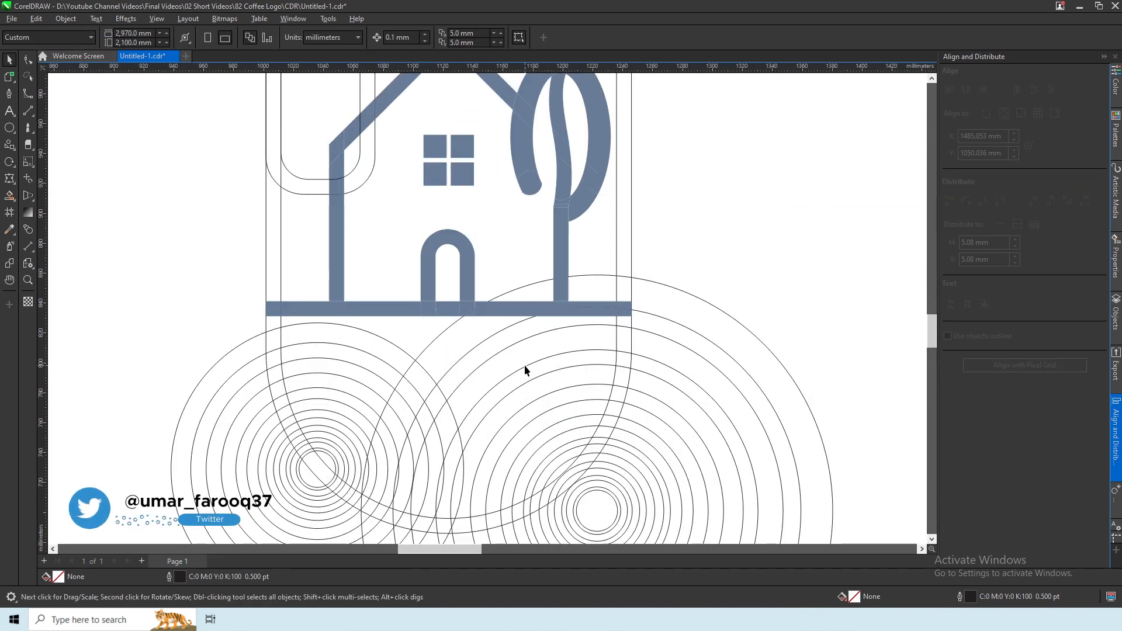
{"action": "scroll", "coordinate": [524, 365], "scroll_direction": "down", "scroll_amount": 1}
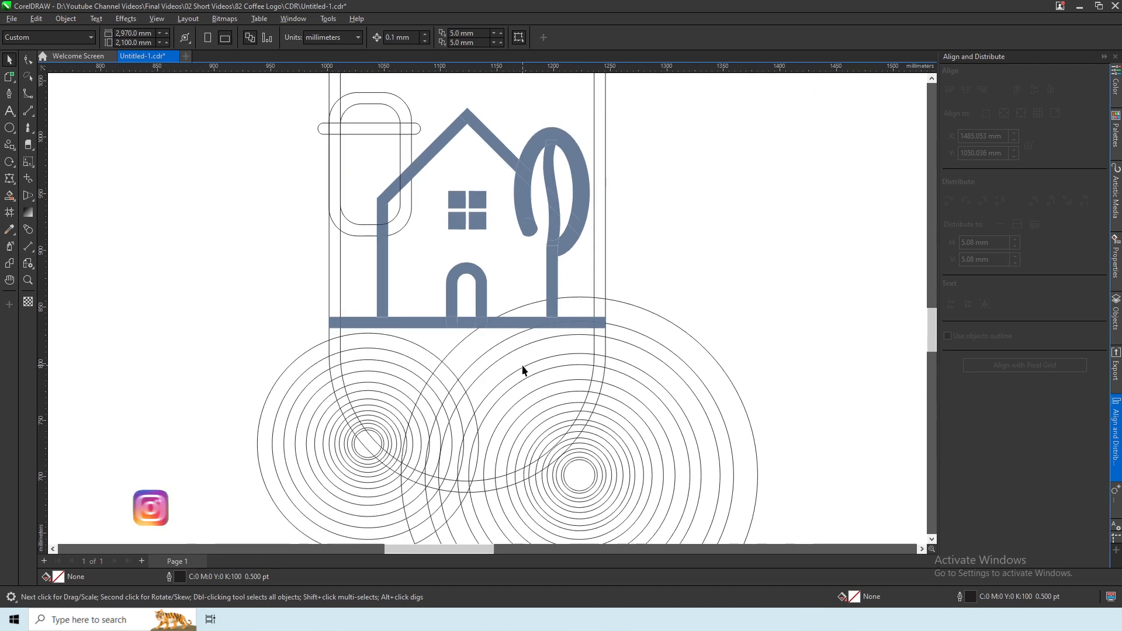
Step: Smart-fill the silo's rounded wall and its horizontal bar, leaving out the part inside the house
{"action": "left_click", "coordinate": [9, 195]}
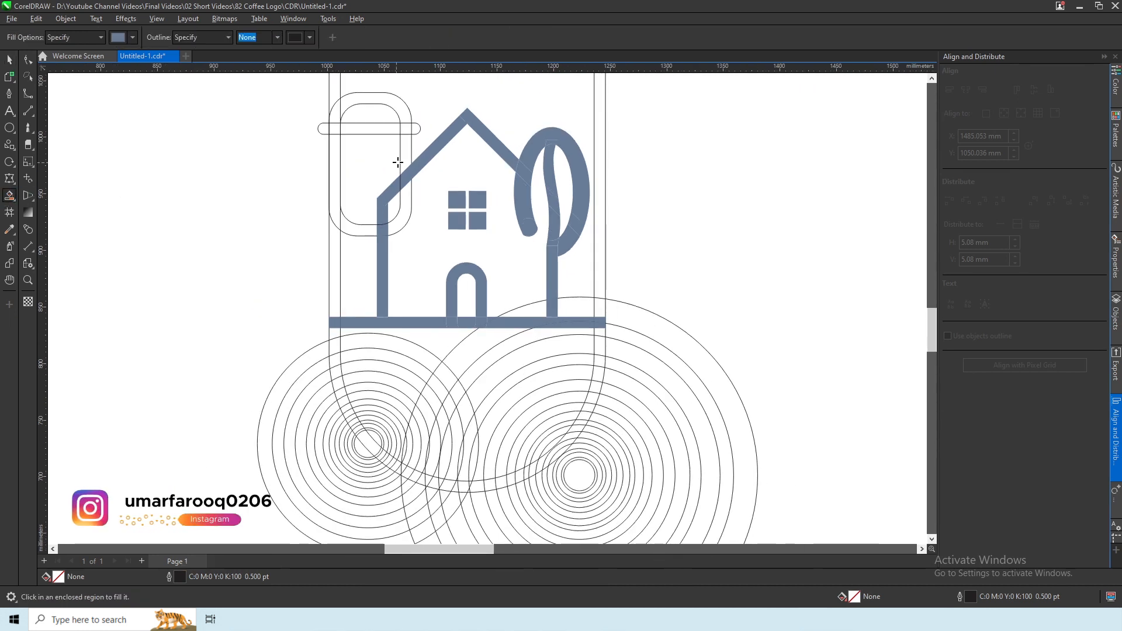
{"action": "left_click", "coordinate": [406, 168]}
{"action": "scroll", "coordinate": [390, 129], "scroll_direction": "up", "scroll_amount": 3}
{"action": "left_click", "coordinate": [391, 127]}
{"action": "left_click", "coordinate": [442, 133]}
{"action": "left_click", "coordinate": [232, 263]}
{"action": "left_click", "coordinate": [267, 391]}
{"action": "scroll", "coordinate": [306, 249], "scroll_direction": "down", "scroll_amount": 1}
Step: Delete the silo's leftover outer and inner rounded-rectangle outlines
{"action": "left_click", "coordinate": [9, 59]}
{"action": "left_click", "coordinate": [363, 313]}
{"action": "key", "text": "Delete"}
{"action": "left_click", "coordinate": [349, 302]}
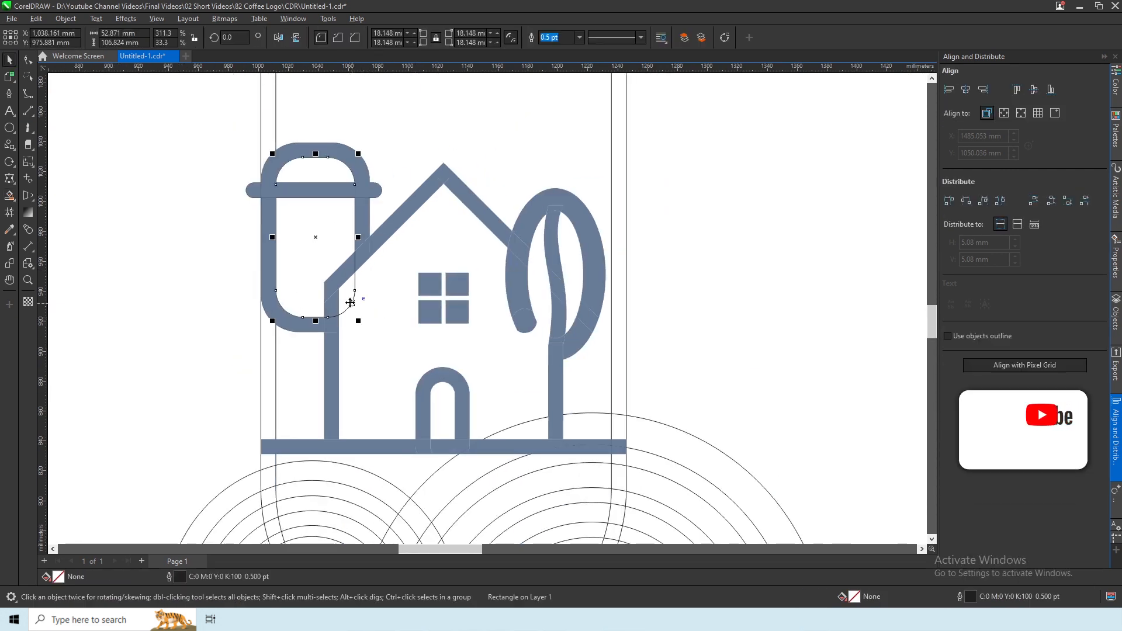
{"action": "key", "text": "Delete"}
Step: Smart-fill the capsule's left wall section between the silo and the ground bar
{"action": "scroll", "coordinate": [376, 195], "scroll_direction": "up", "scroll_amount": 5}
{"action": "scroll", "coordinate": [384, 201], "scroll_direction": "down", "scroll_amount": 4}
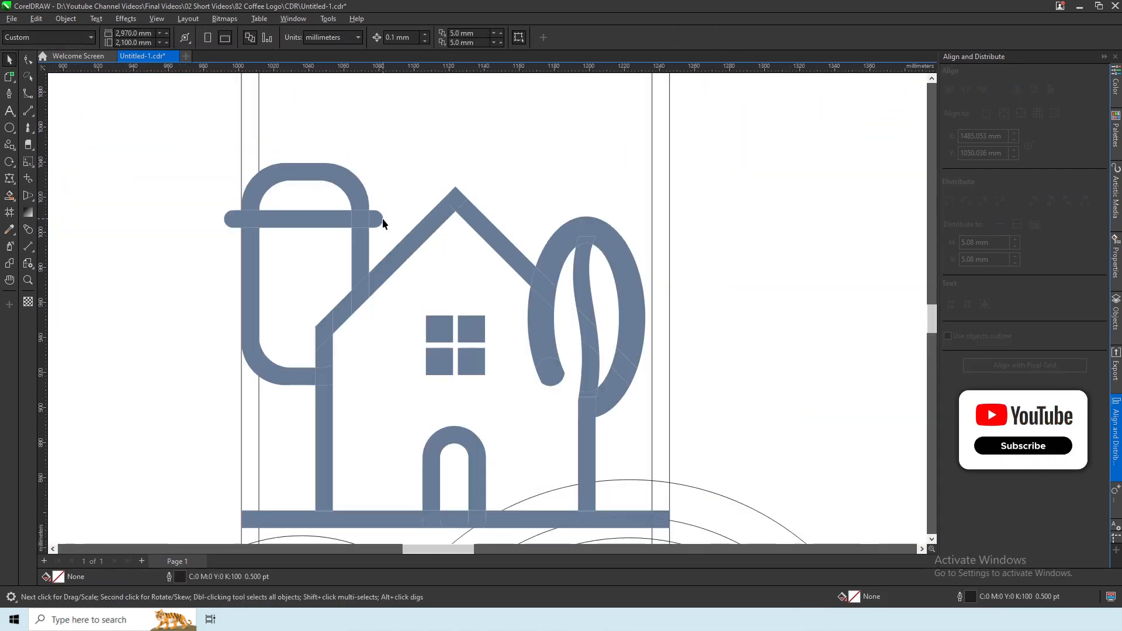
{"action": "scroll", "coordinate": [382, 218], "scroll_direction": "down", "scroll_amount": 2}
{"action": "left_click", "coordinate": [309, 301]}
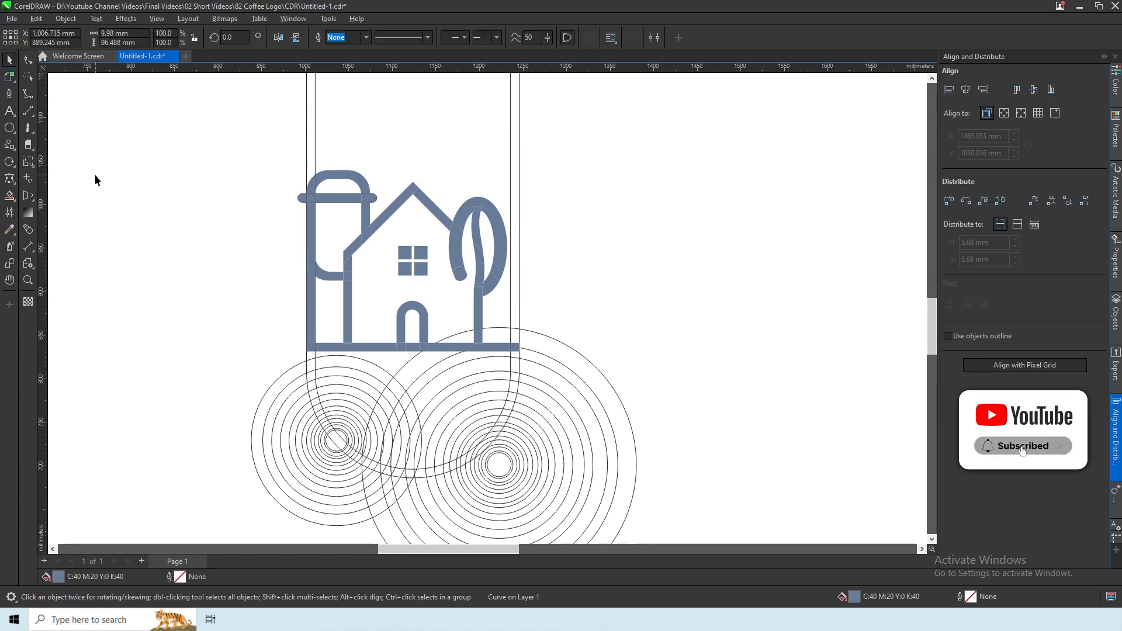
{"action": "left_click", "coordinate": [95, 180]}
Step: Smart-fill the outer alternating bands of the left ring set inside the capsule, starting below the ground bar
{"action": "left_click", "coordinate": [9, 195]}
{"action": "scroll", "coordinate": [335, 407], "scroll_direction": "up", "scroll_amount": 2}
{"action": "left_click", "coordinate": [354, 364]}
{"action": "left_click", "coordinate": [348, 384]}
{"action": "left_click", "coordinate": [342, 399]}
{"action": "left_click", "coordinate": [336, 408]}
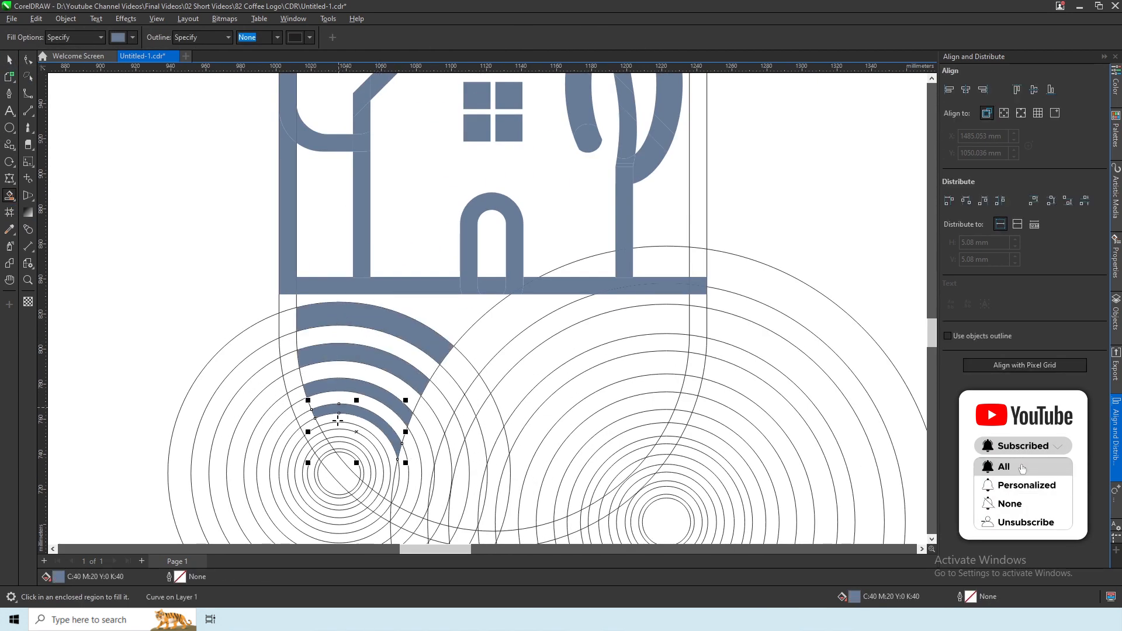
Step: Smart-fill the remaining small inner bands of the left ring set, up to its centre circle
{"action": "left_click", "coordinate": [341, 425]}
{"action": "scroll", "coordinate": [346, 445], "scroll_direction": "up", "scroll_amount": 2}
{"action": "left_click", "coordinate": [349, 434]}
{"action": "scroll", "coordinate": [391, 358], "scroll_direction": "up", "scroll_amount": 1}
{"action": "left_click", "coordinate": [364, 416]}
{"action": "scroll", "coordinate": [379, 388], "scroll_direction": "down", "scroll_amount": 2}
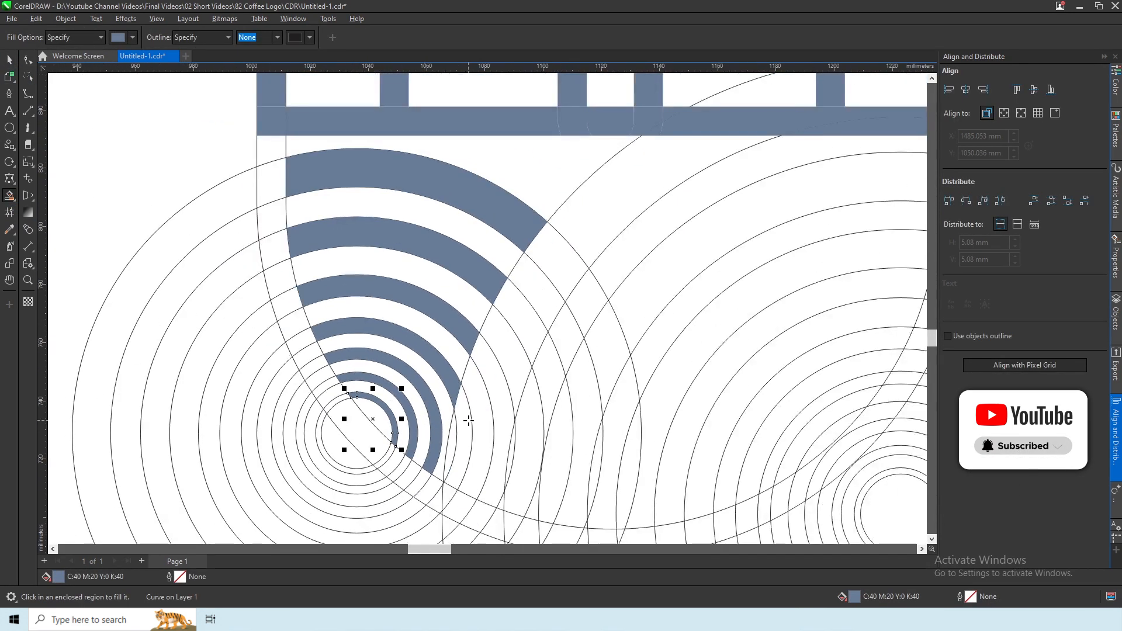
Step: Smart-fill all pieces of the right ring set's outermost band where it crosses the left rings inside the capsule
{"action": "left_click", "coordinate": [485, 420]}
{"action": "left_click", "coordinate": [459, 435]}
{"action": "left_click", "coordinate": [491, 471]}
{"action": "left_click", "coordinate": [513, 365]}
{"action": "left_click", "coordinate": [532, 328]}
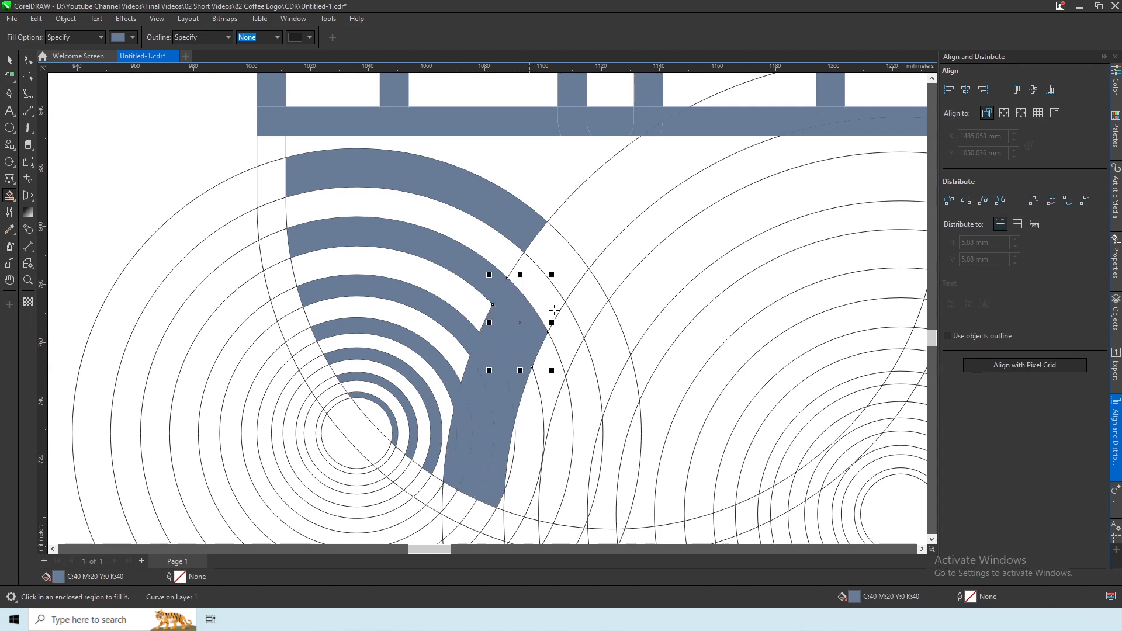
{"action": "left_click", "coordinate": [545, 298]}
{"action": "left_click", "coordinate": [561, 263]}
{"action": "left_click", "coordinate": [599, 204]}
Step: Smart-fill the second band of the right ring set, including the pieces cut by the left circles
{"action": "scroll", "coordinate": [403, 247], "scroll_direction": "down", "scroll_amount": 2}
{"action": "scroll", "coordinate": [655, 227], "scroll_direction": "up", "scroll_amount": 1}
{"action": "left_click", "coordinate": [575, 216]}
{"action": "scroll", "coordinate": [427, 326], "scroll_direction": "up", "scroll_amount": 2}
{"action": "left_click", "coordinate": [427, 327]}
{"action": "left_click", "coordinate": [402, 395]}
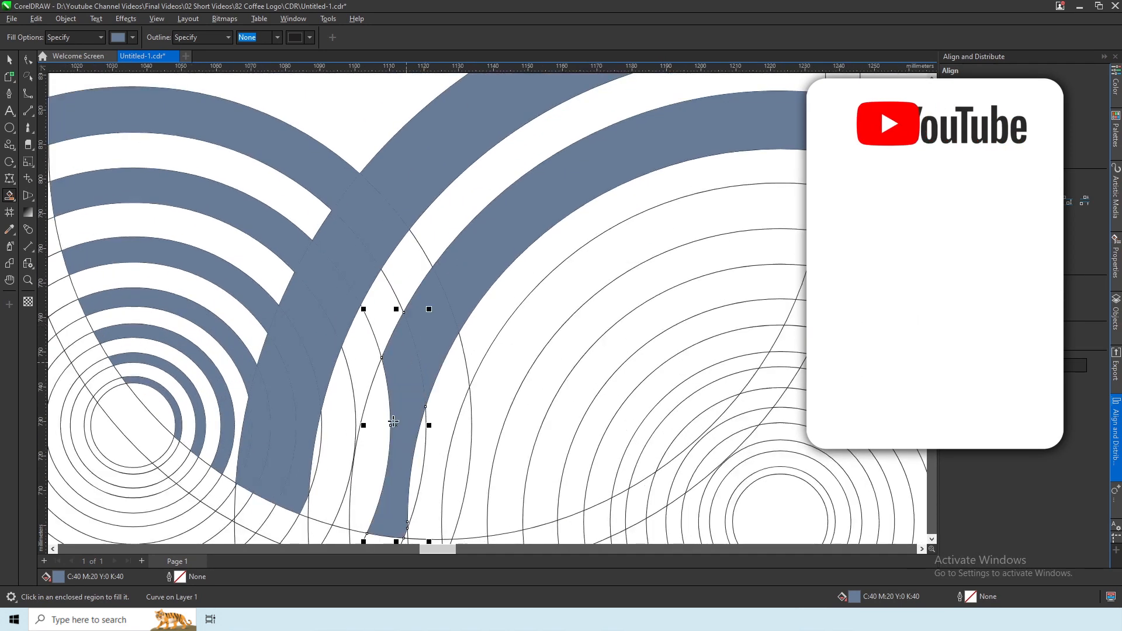
{"action": "left_click", "coordinate": [377, 459]}
Step: Smart-fill the remaining alternating inner bands of the right ring set inside the capsule
{"action": "scroll", "coordinate": [362, 439], "scroll_direction": "down", "scroll_amount": 2}
{"action": "scroll", "coordinate": [380, 472], "scroll_direction": "up", "scroll_amount": 2}
{"action": "left_click", "coordinate": [408, 471]}
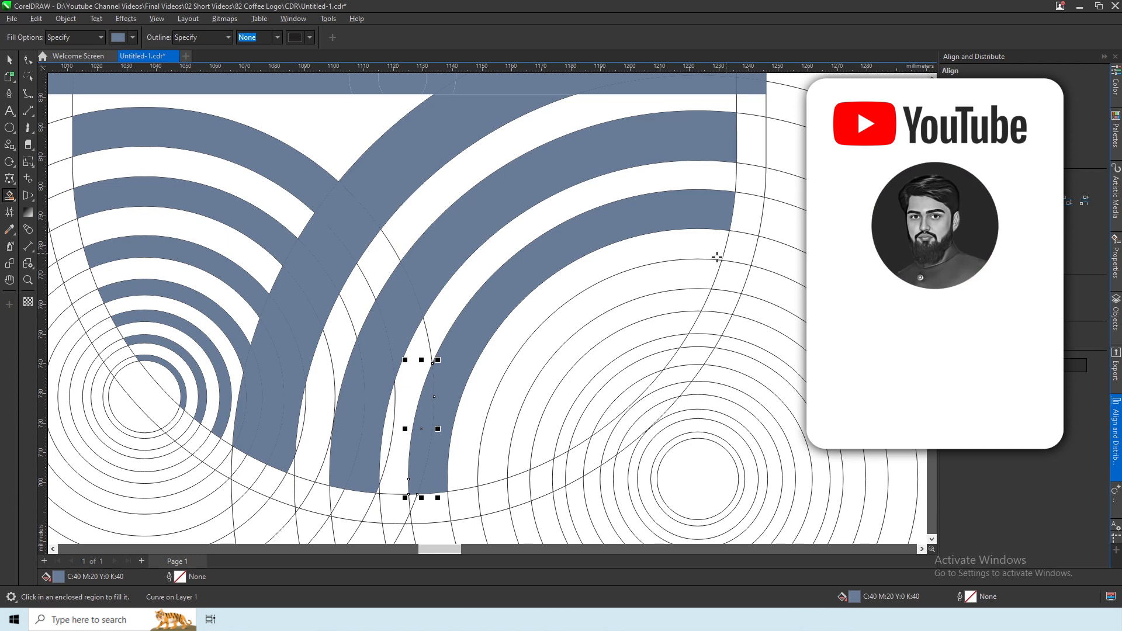
{"action": "left_click", "coordinate": [696, 274]}
{"action": "left_click", "coordinate": [551, 411]}
{"action": "left_click", "coordinate": [590, 411]}
{"action": "scroll", "coordinate": [650, 267], "scroll_direction": "down", "scroll_amount": 2}
Step: Delete the leftover concentric circle outlines of the left ring set
{"action": "key", "text": "space"}
{"action": "left_click", "coordinate": [253, 312]}
{"action": "left_click", "coordinate": [253, 312]}
{"action": "key", "text": "Delete"}
{"action": "left_click", "coordinate": [281, 325]}
{"action": "key", "text": "Delete"}
{"action": "left_click", "coordinate": [318, 341]}
{"action": "key", "text": "Delete"}
{"action": "key", "text": "Delete"}
Step: Delete the leftover concentric circle outlines of the right ring set
{"action": "left_click", "coordinate": [616, 447]}
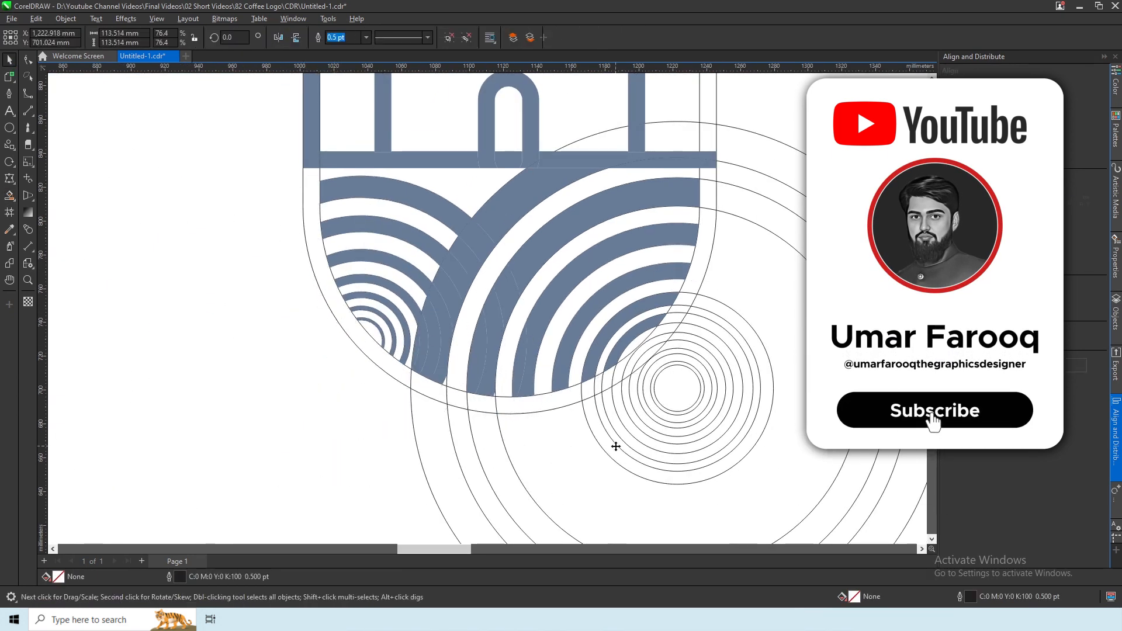
{"action": "key", "text": "Delete"}
{"action": "left_click", "coordinate": [673, 412]}
{"action": "key", "text": "Delete"}
{"action": "left_click", "coordinate": [506, 454]}
{"action": "key", "text": "Delete"}
{"action": "scroll", "coordinate": [465, 453], "scroll_direction": "down", "scroll_amount": 2}
{"action": "scroll", "coordinate": [452, 329], "scroll_direction": "up", "scroll_amount": 2}
{"action": "key", "text": "space"}
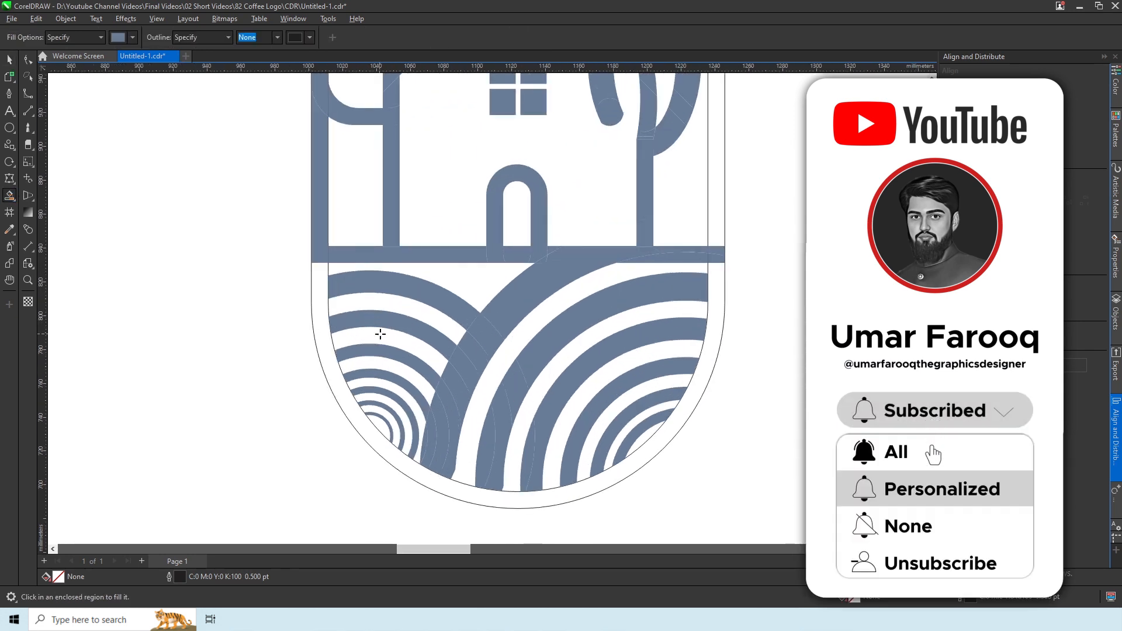